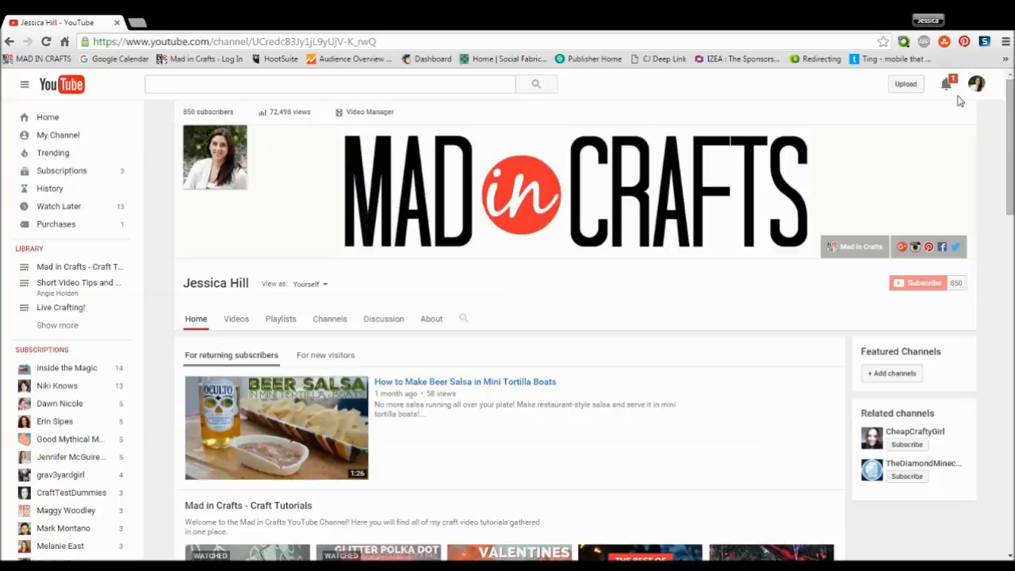
# Start a new video upload with its privacy set to Unlisted
pyautogui.click(907, 93)
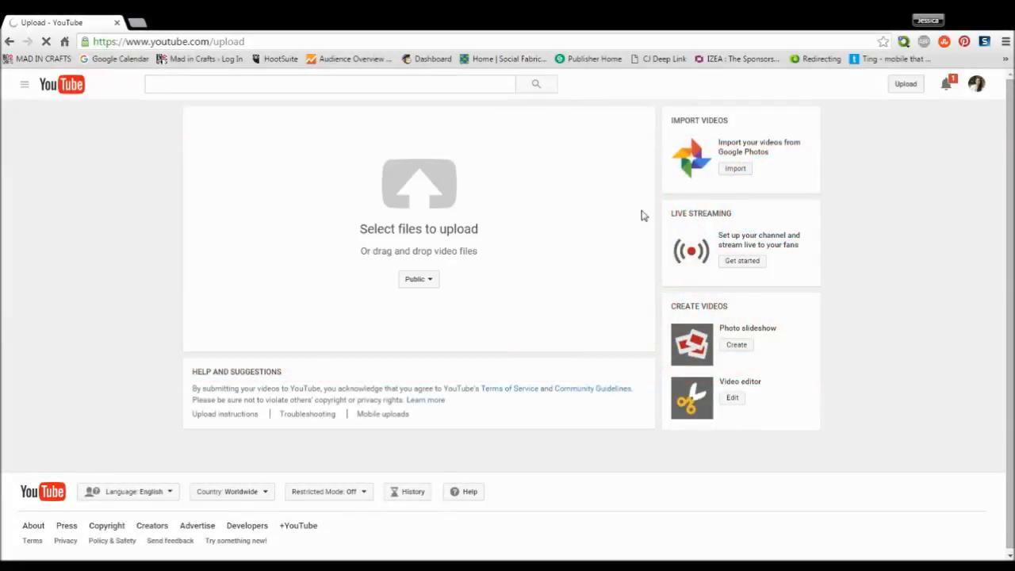
pyautogui.click(427, 287)
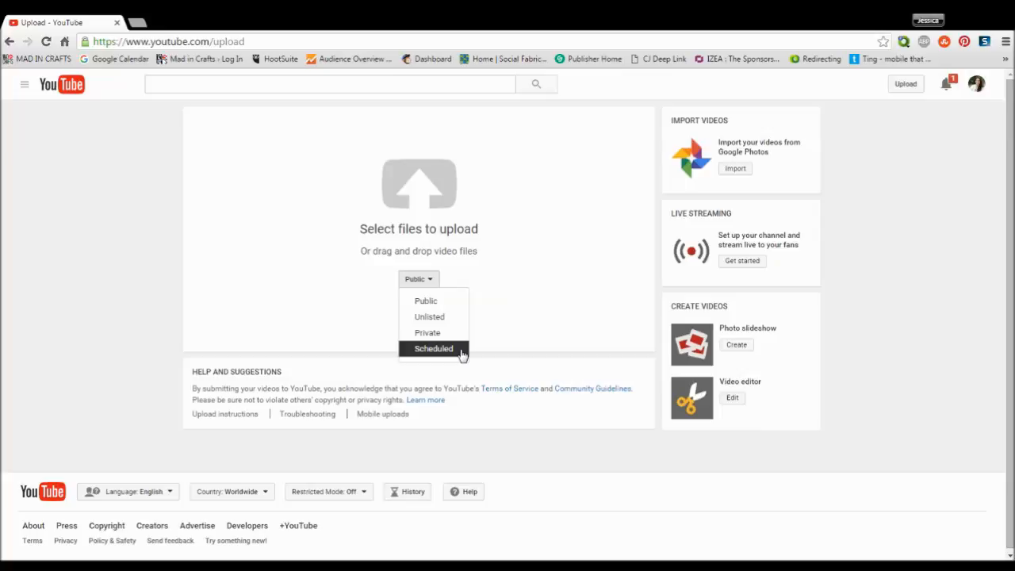
pyautogui.click(448, 318)
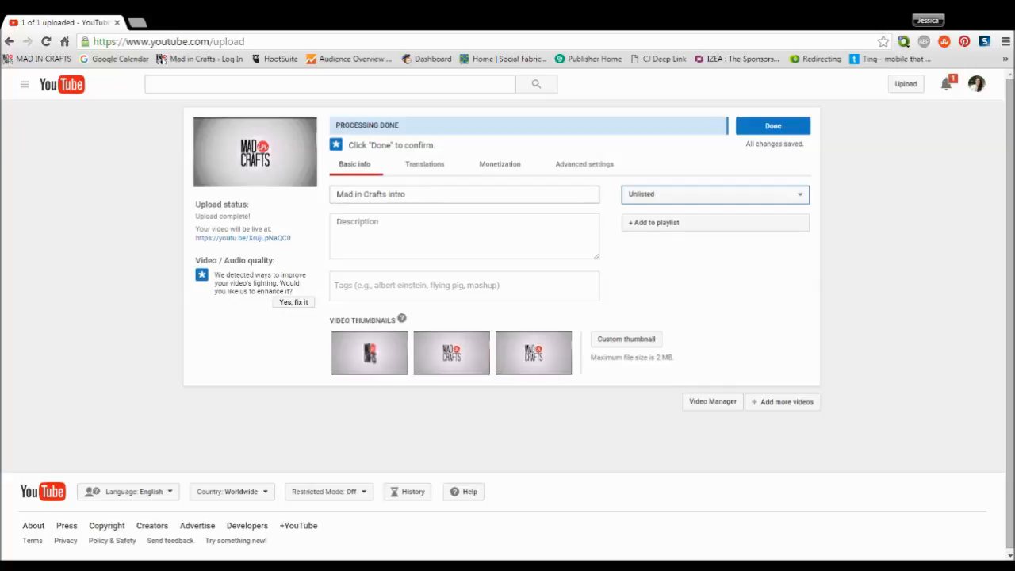
# Replace the uploaded video's title with "How to Publish to YouTube"
pyautogui.click(431, 195)
pyautogui.moveTo(406, 194); pyautogui.dragTo(332, 194)
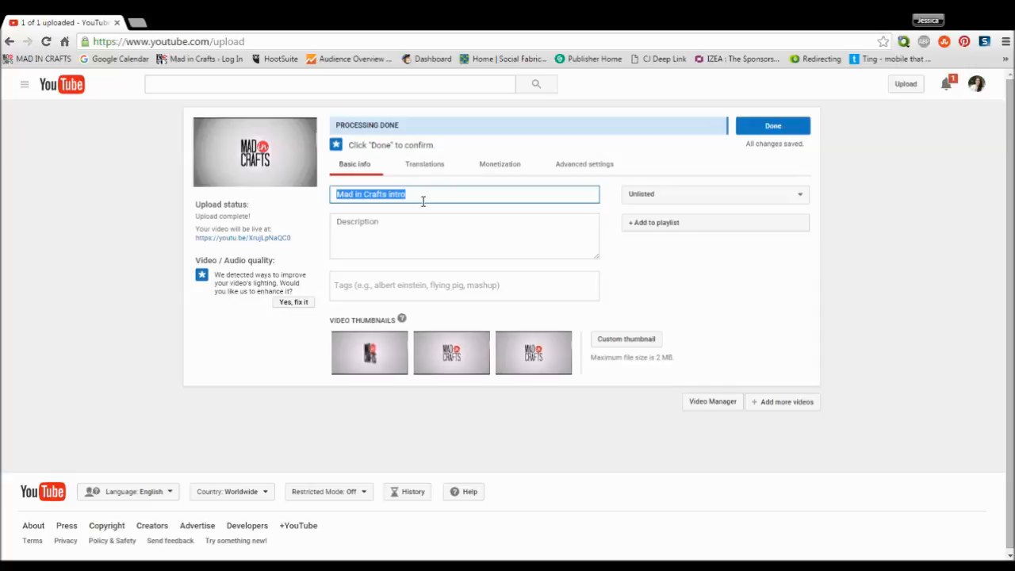
pyautogui.write('How to')
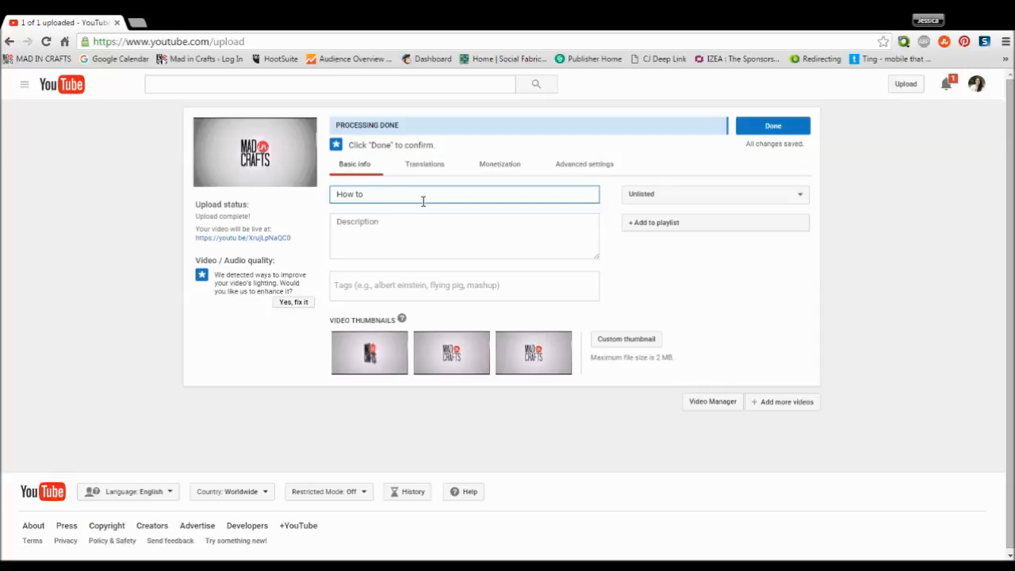
pyautogui.write(' Publish to YouTube')
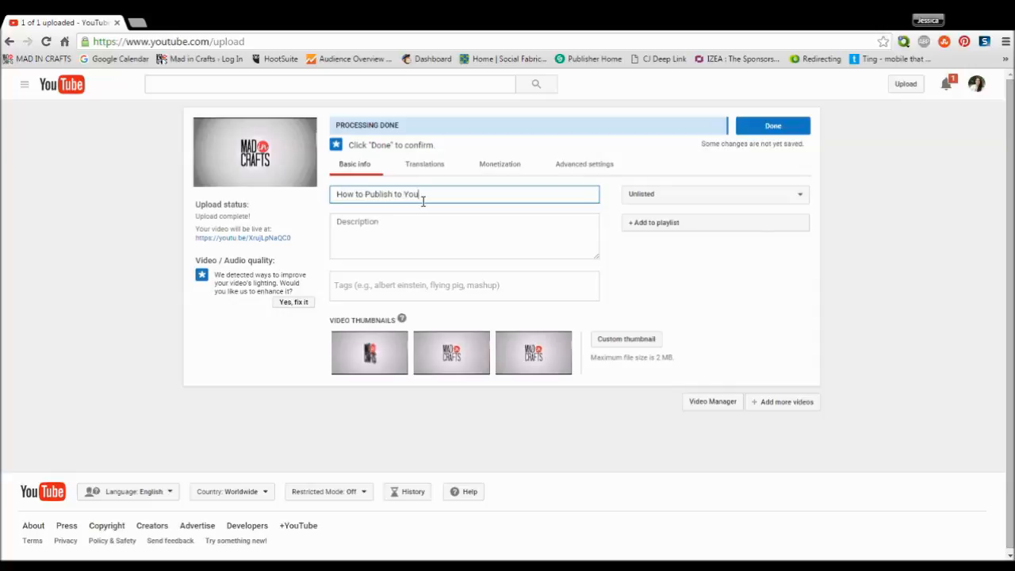
# Enter the video description "How to publish a video to YouTube: a step by step tutorial."
pyautogui.click(433, 228)
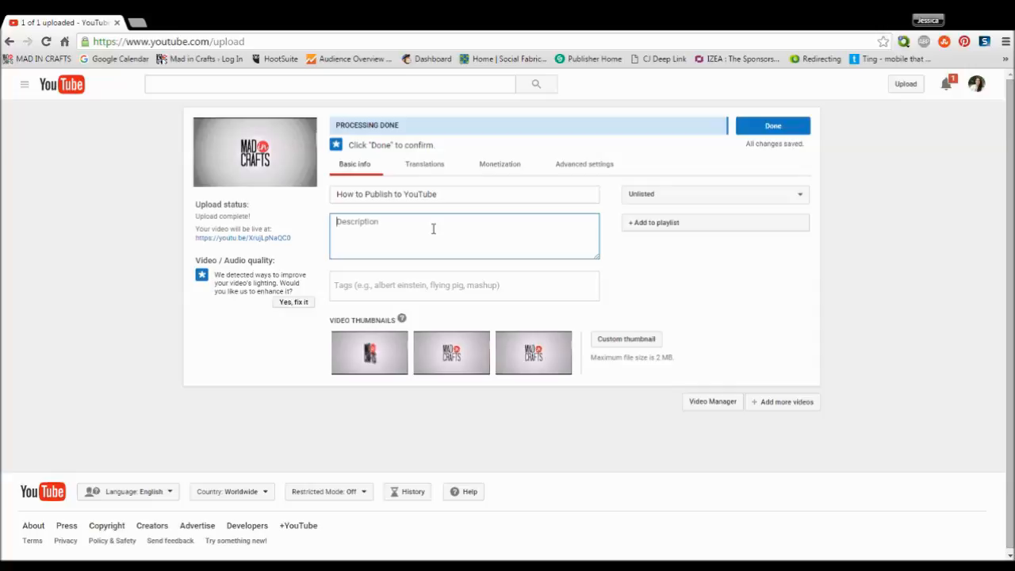
pyautogui.write('How to publish a')
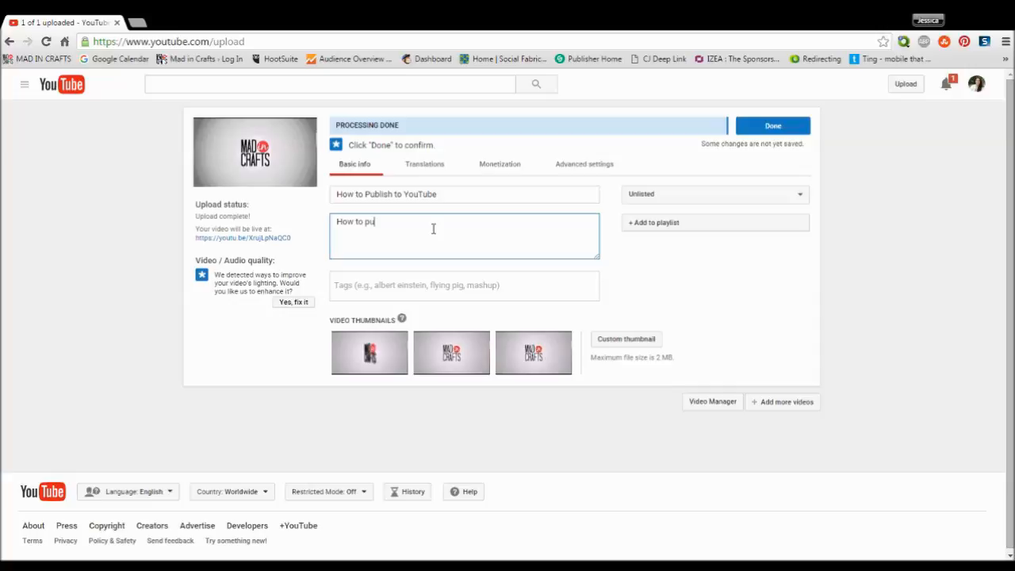
pyautogui.write(' video to YOU')
pyautogui.press('BackSpace')
pyautogui.press('BackSpace')
pyautogui.press('BackSpace')
pyautogui.write('You')
pyautogui.write('Tube: a step by step tutorial.')
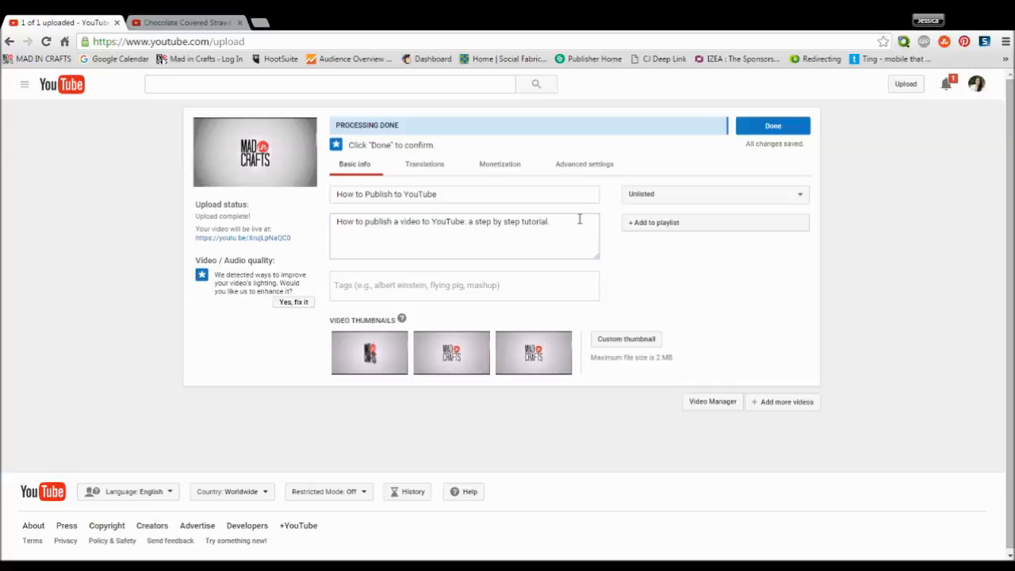
pyautogui.click(580, 222)
pyautogui.press('Return')
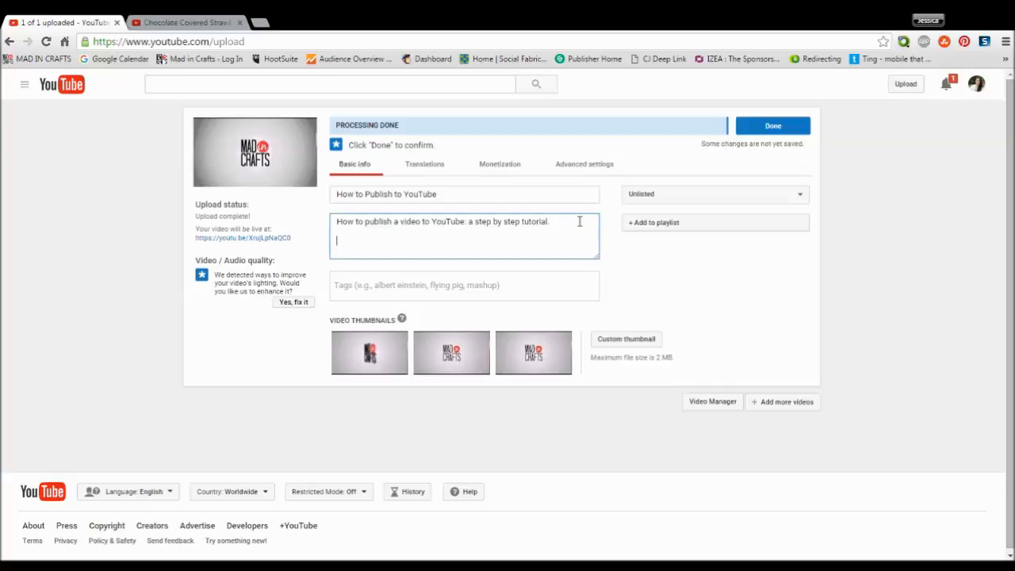
pyautogui.write('www.madincrafts.com')
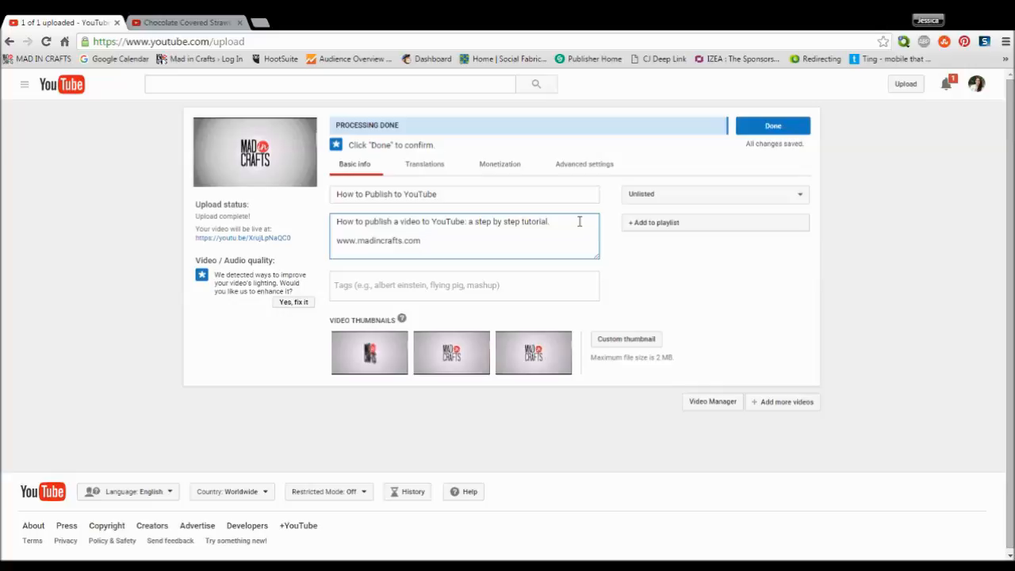
# Add an "Affiliate links:" line and the madincrafts Instagram, Facebook, Twitter and Pinterest links to the description
pyautogui.press('Return')
pyautogui.press('Return')
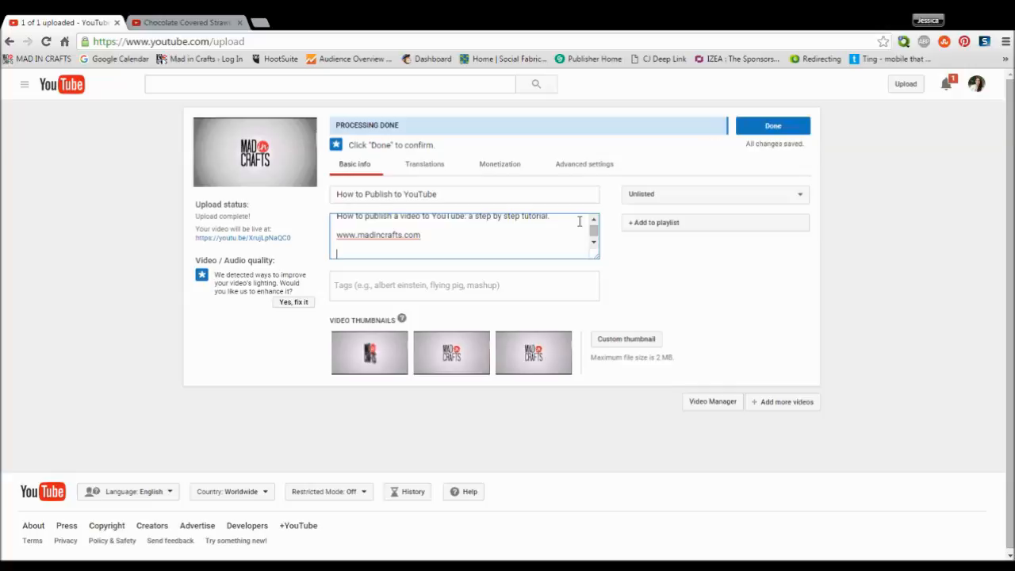
pyautogui.write('Affiliate links:')
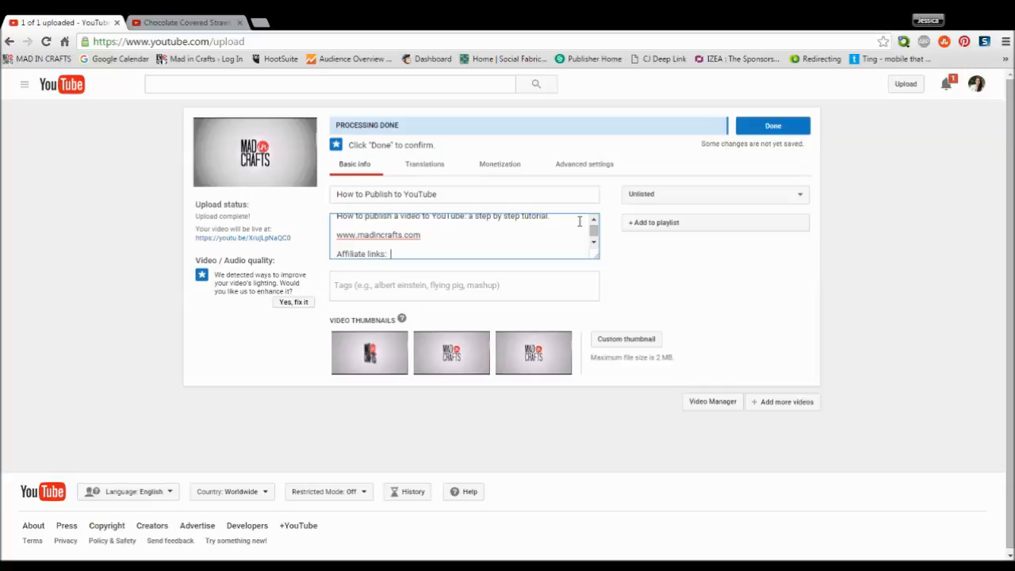
pyautogui.press('Return')
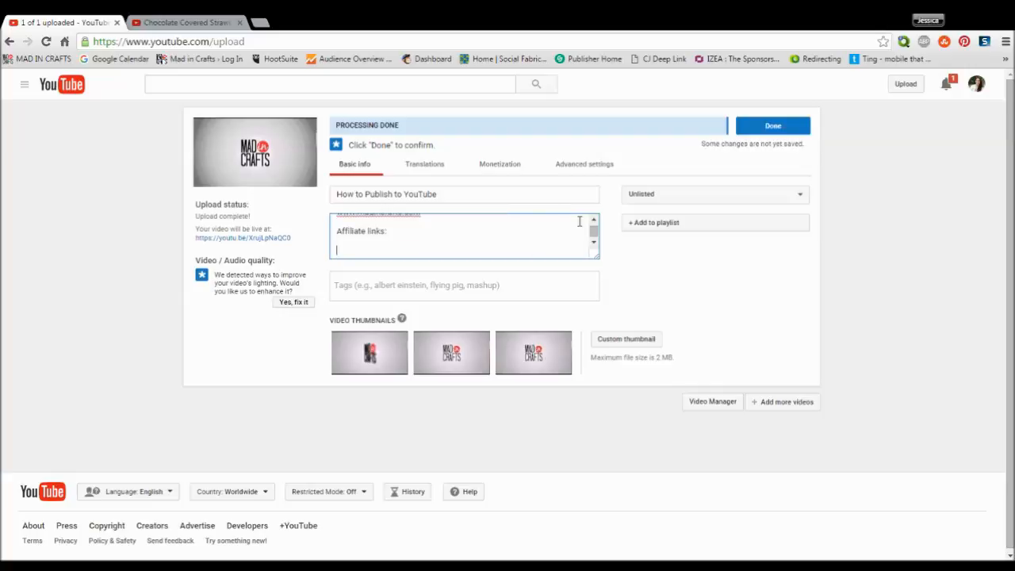
pyautogui.scroll(3, 579, 222)
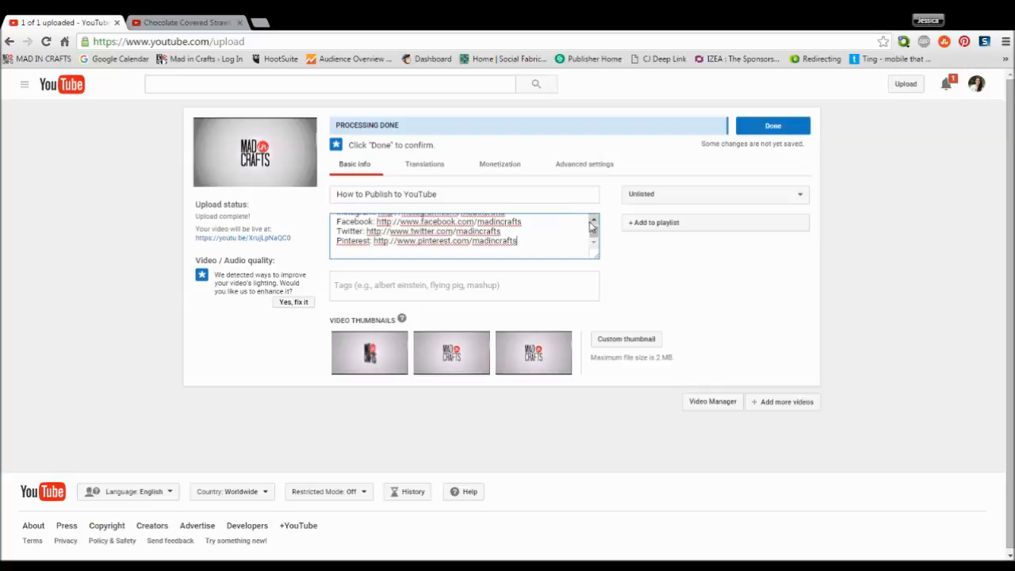
pyautogui.click(594, 220)
pyautogui.moveTo(595, 230); pyautogui.dragTo(594, 233)
# Tag the video with tutorial, how to, vlogging and diy
pyautogui.click(515, 282)
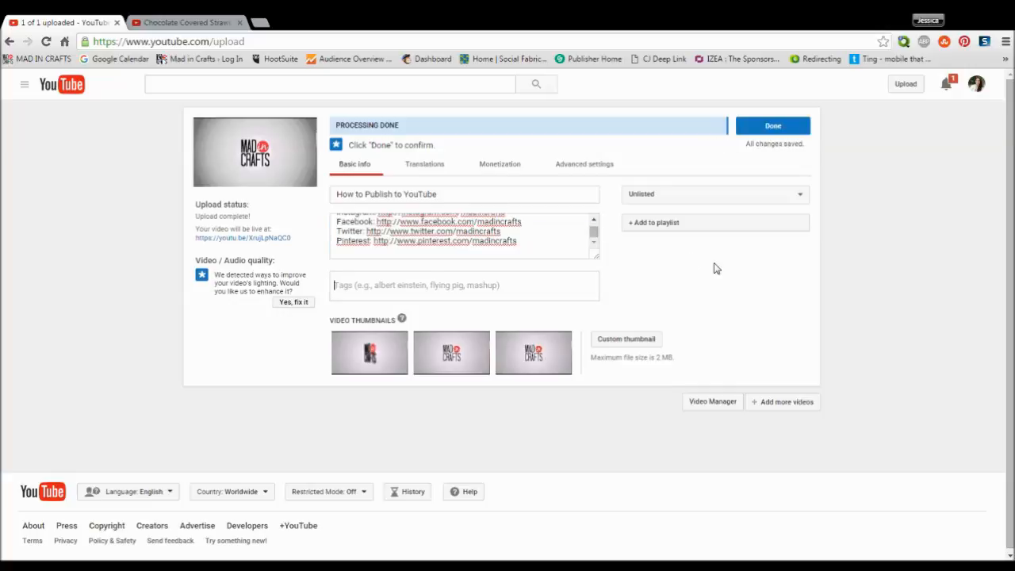
pyautogui.write('tutoria')
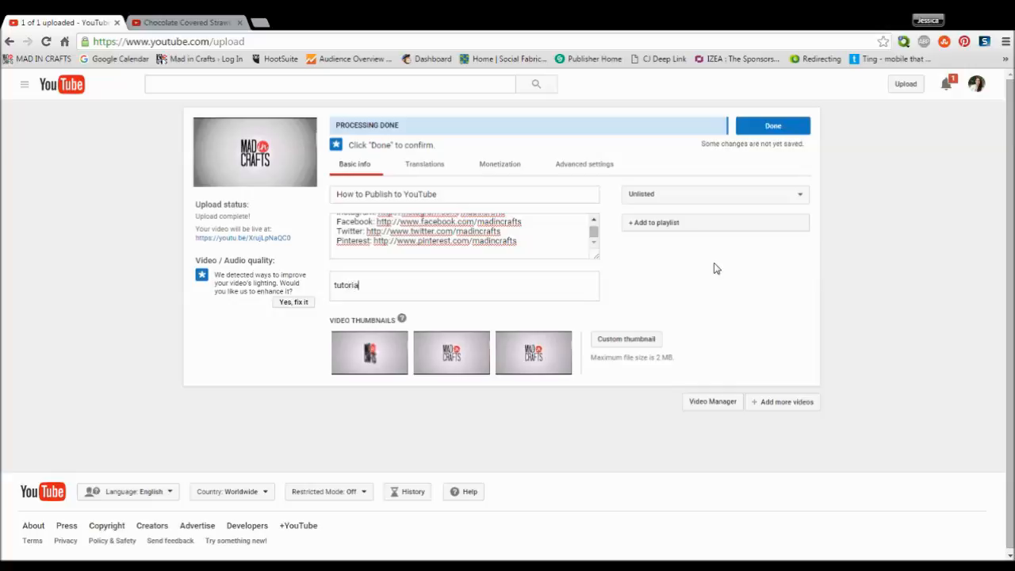
pyautogui.write('l,how to,')
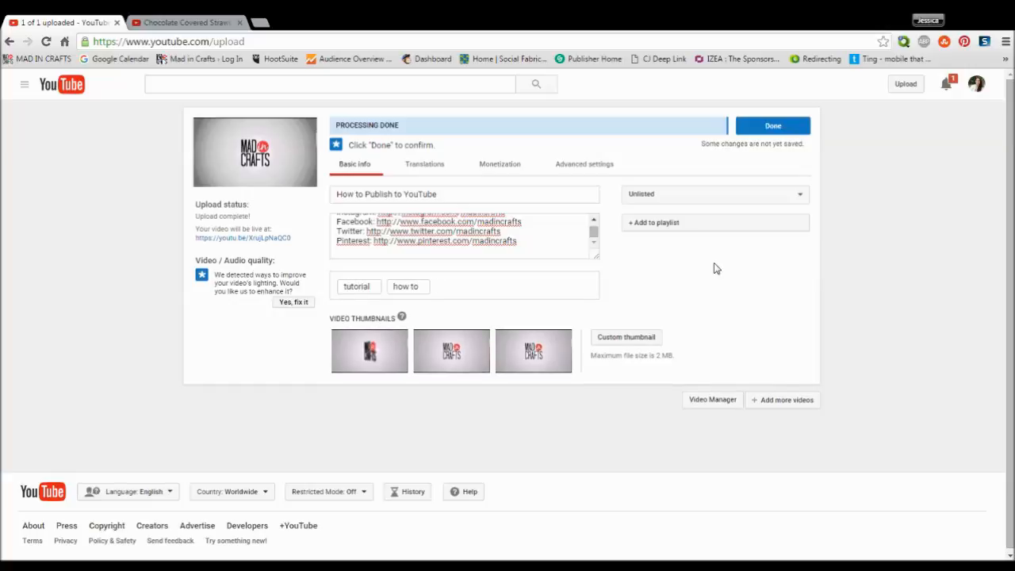
pyautogui.write('vlogging,')
pyautogui.write('diy,')
# Set the video's privacy to Public and enter the share message "Check out my newest video on YouTube!"
pyautogui.click(783, 199)
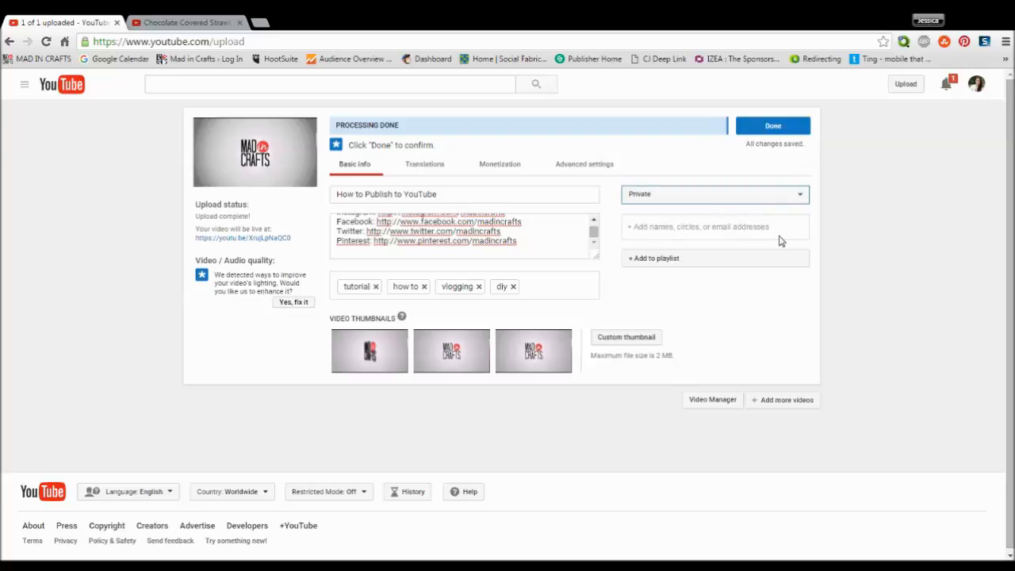
pyautogui.click(647, 202)
pyautogui.click(648, 214)
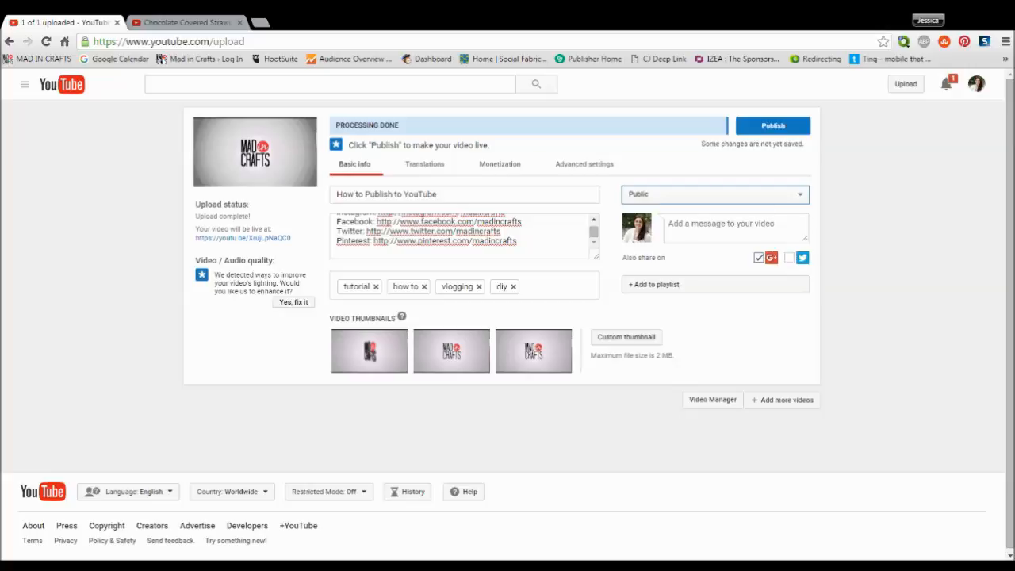
pyautogui.click(693, 228)
pyautogui.write('Check out my newest video on YouTube!')
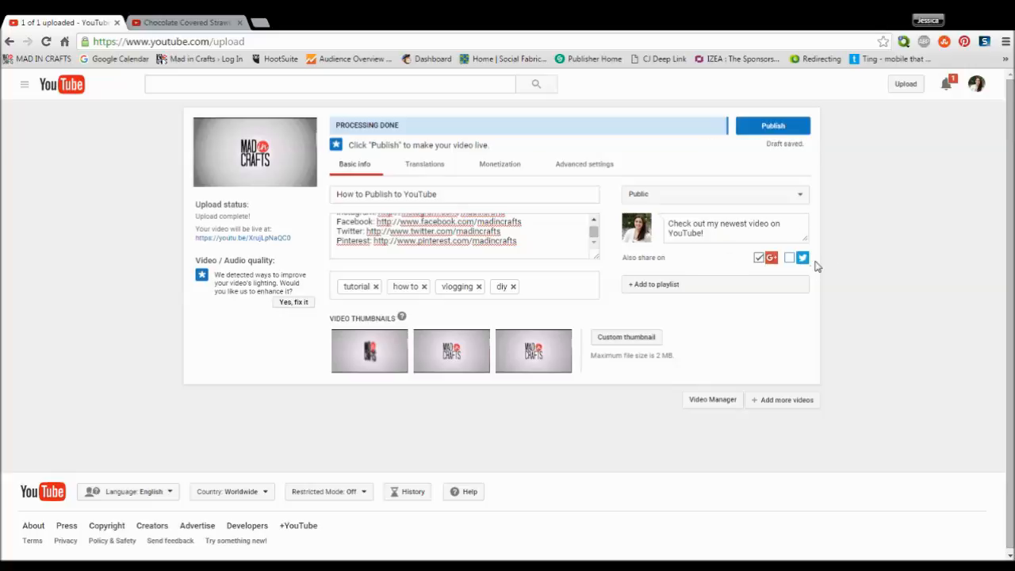
# Add the video to the playlist "Mad in Crafts - Craft Tutorials"
pyautogui.click(695, 289)
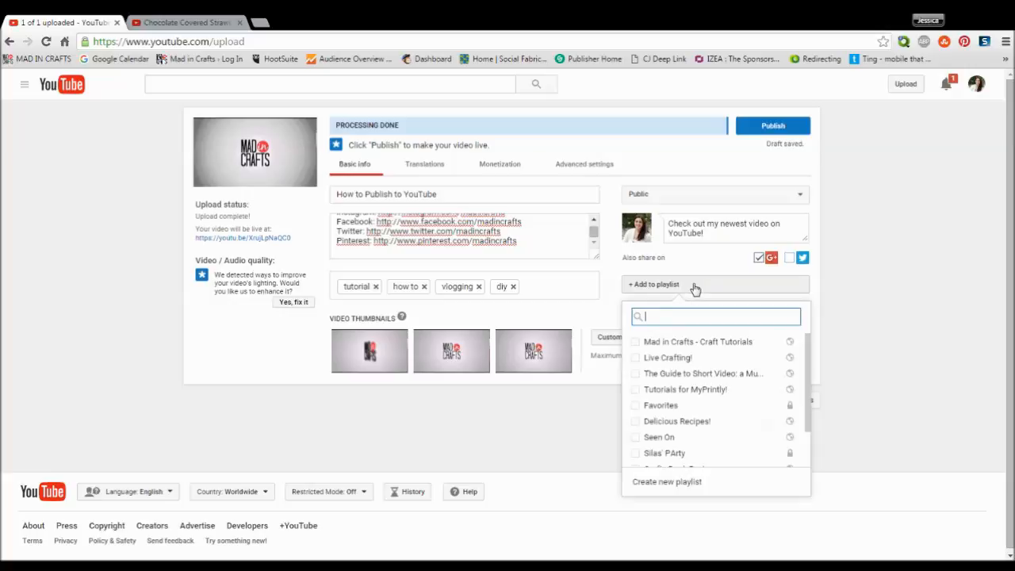
pyautogui.click(638, 344)
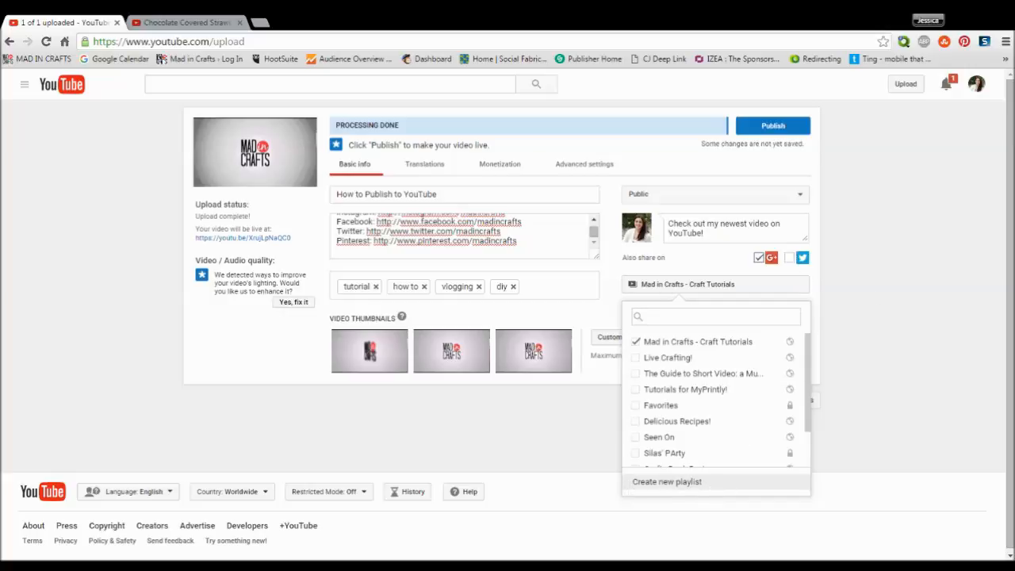
pyautogui.click(888, 369)
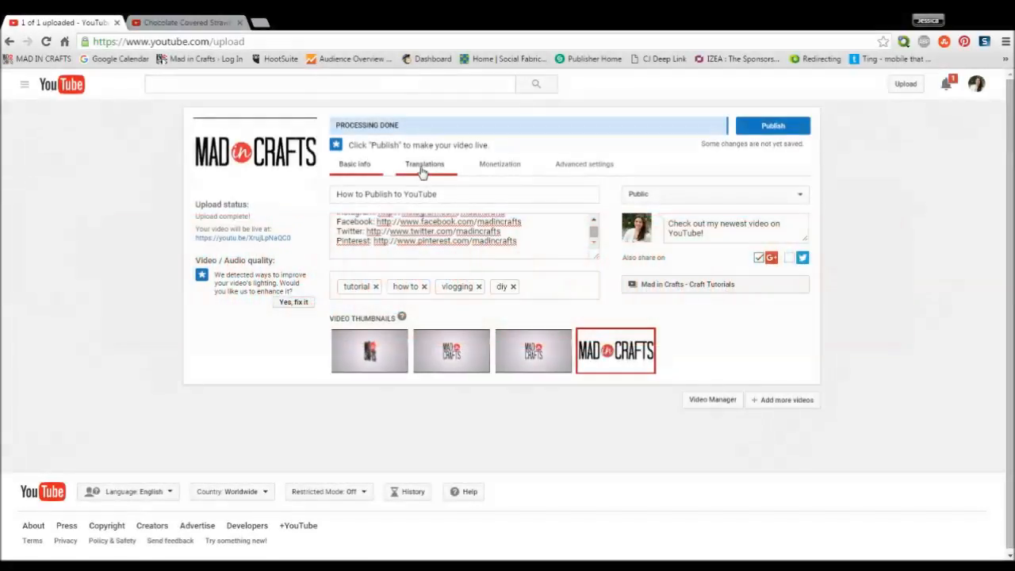
# View the video's translation settings and switch on Monetize with ads
pyautogui.click(422, 169)
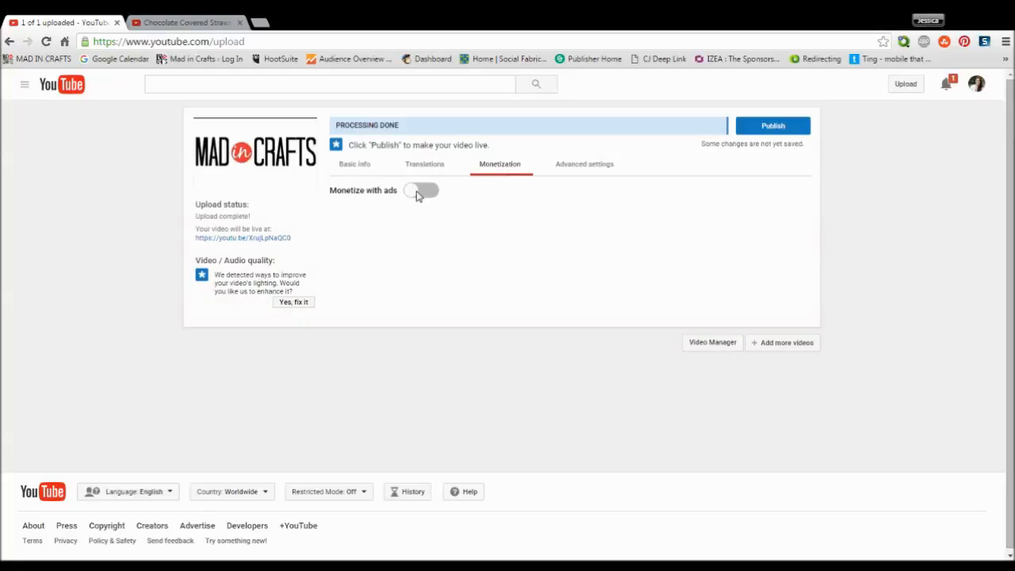
pyautogui.click(418, 196)
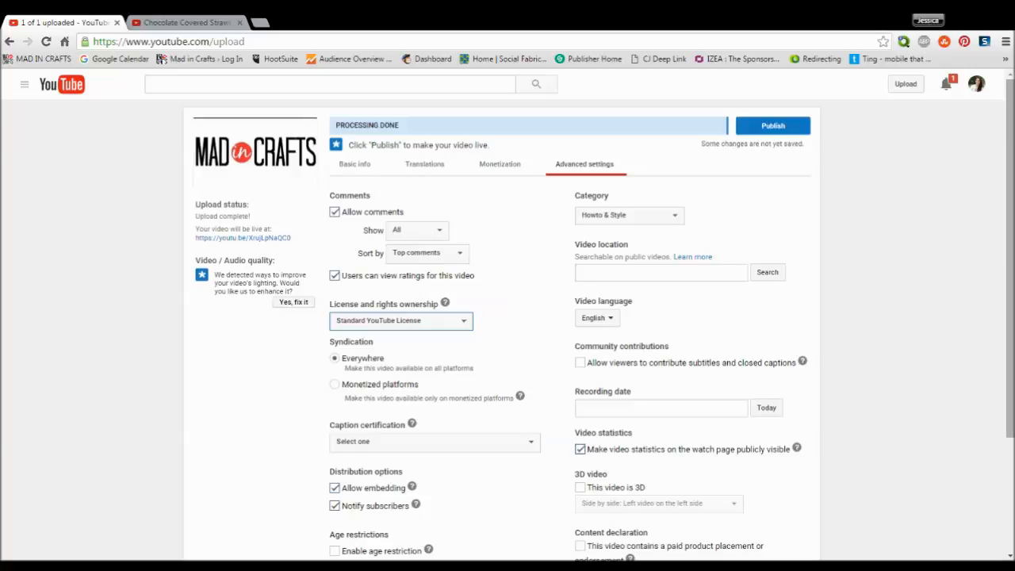
# Review the video's advanced settings, including the caption certification and category choices, without changing them
pyautogui.scroll(-3, 390, 317)
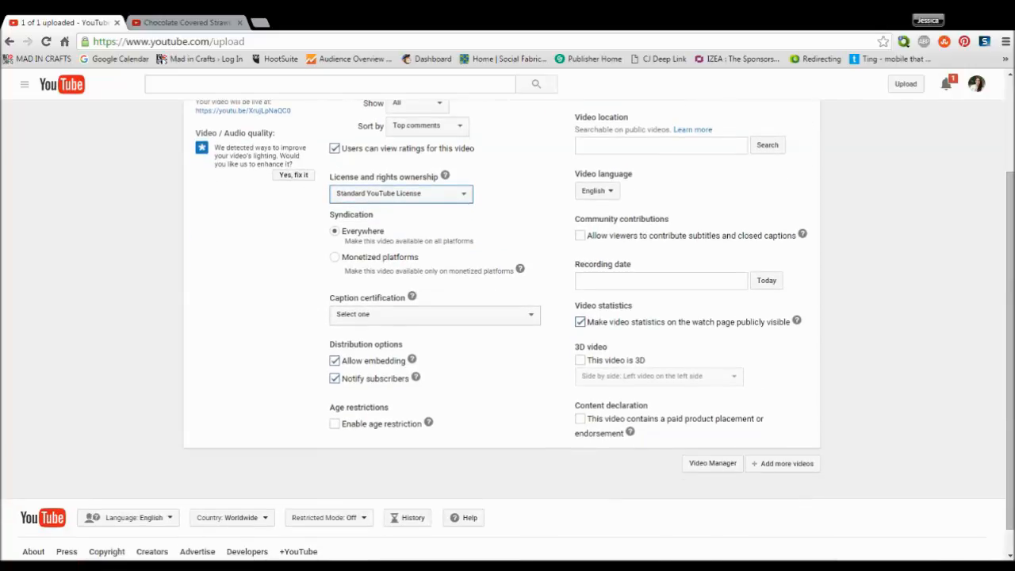
pyautogui.click(424, 315)
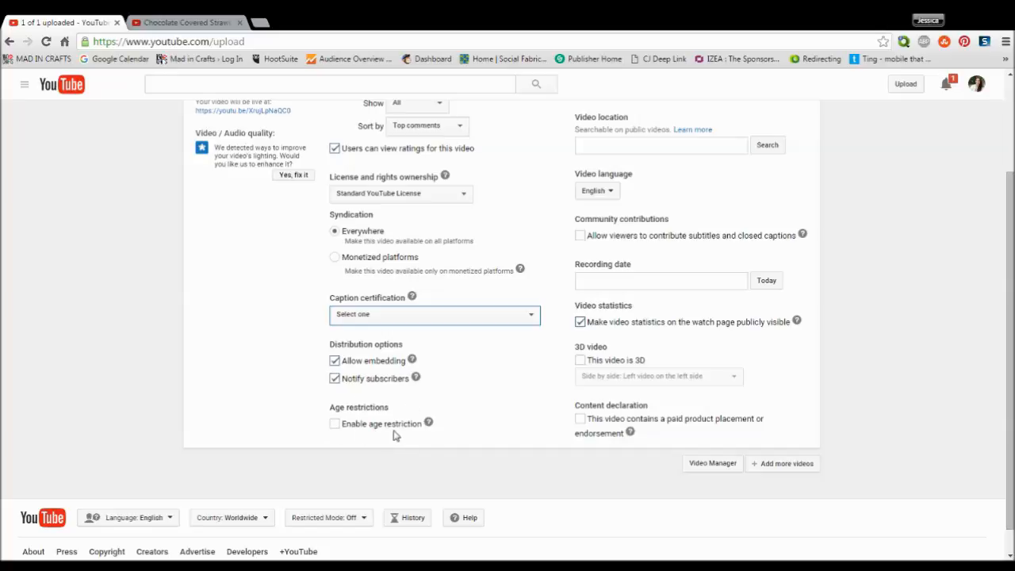
pyautogui.scroll(3, 672, 229)
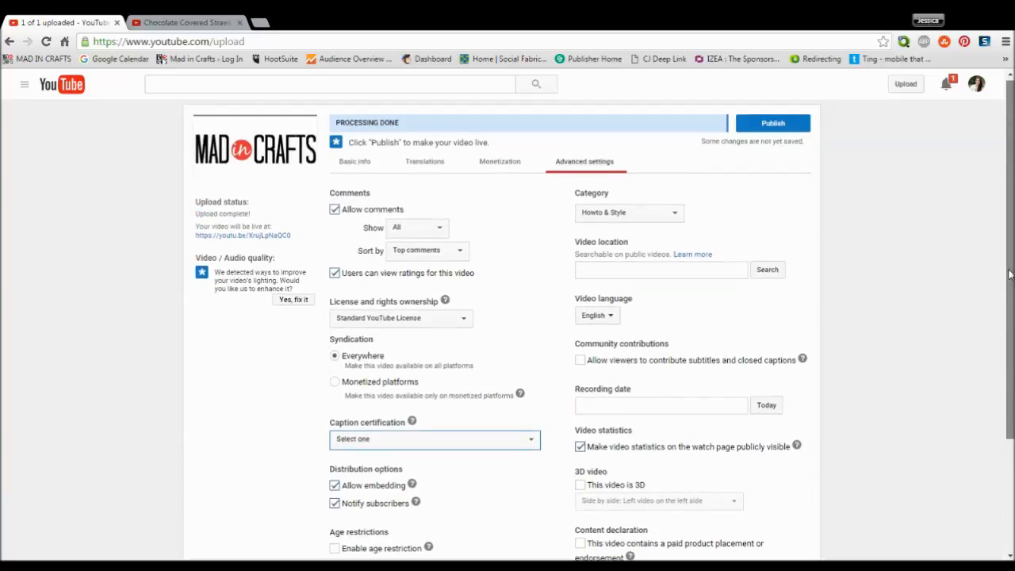
pyautogui.click(646, 215)
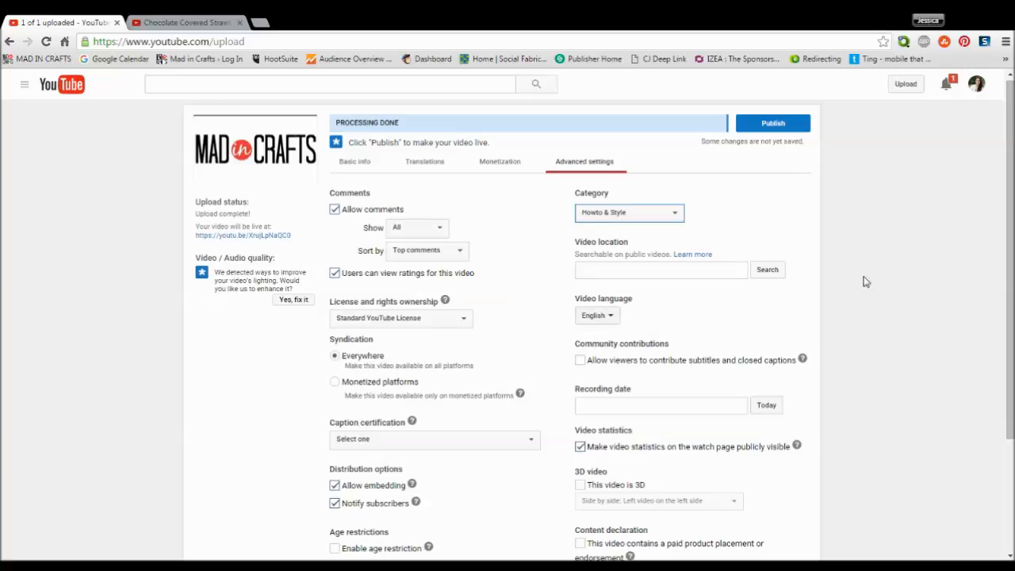
pyautogui.scroll(-3, 1010, 238)
pyautogui.moveTo(1009, 265); pyautogui.dragTo(1010, 327)
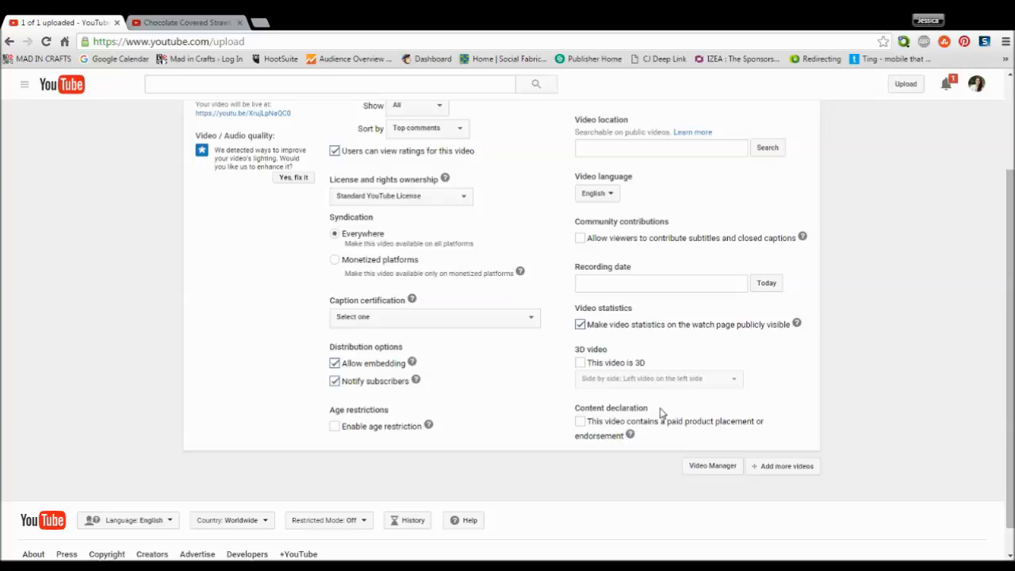
# Declare that the video contains a paid product placement or endorsement, and withdraw that declaration again
pyautogui.click(582, 423)
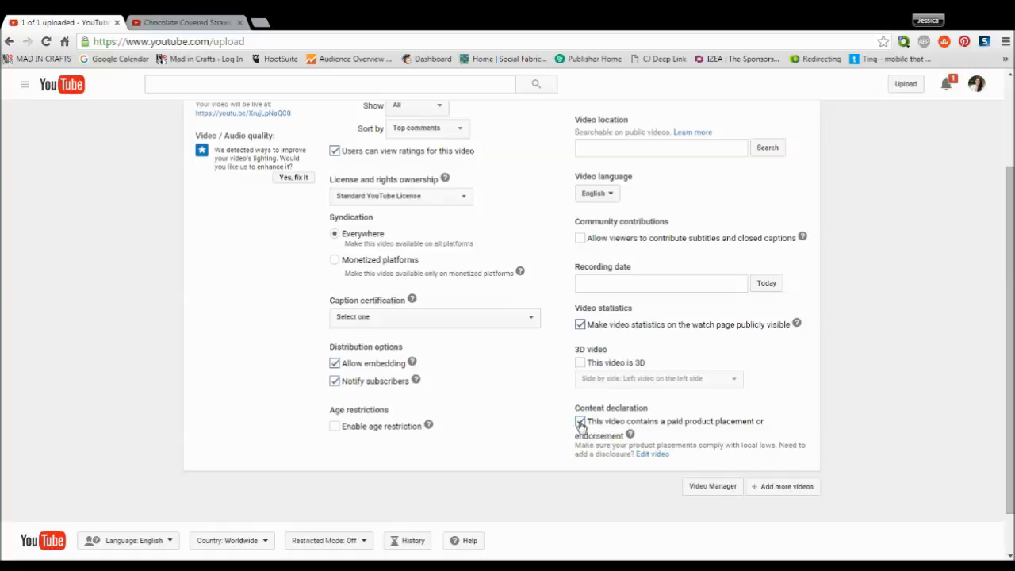
pyautogui.click(581, 423)
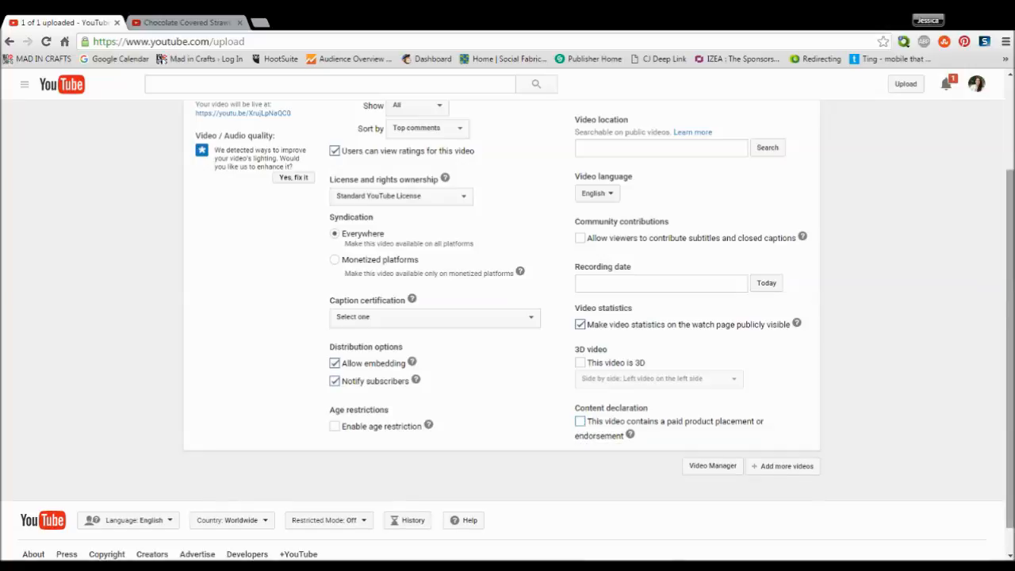
pyautogui.scroll(3, 1012, 312)
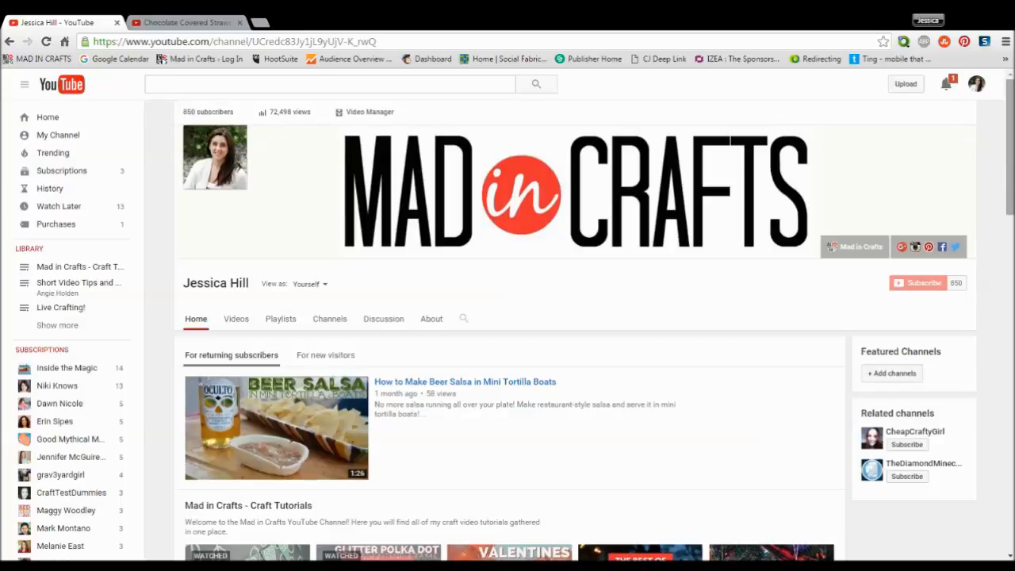
# Open the Video Manager from the channel page to view the uploaded videos
pyautogui.click(357, 113)
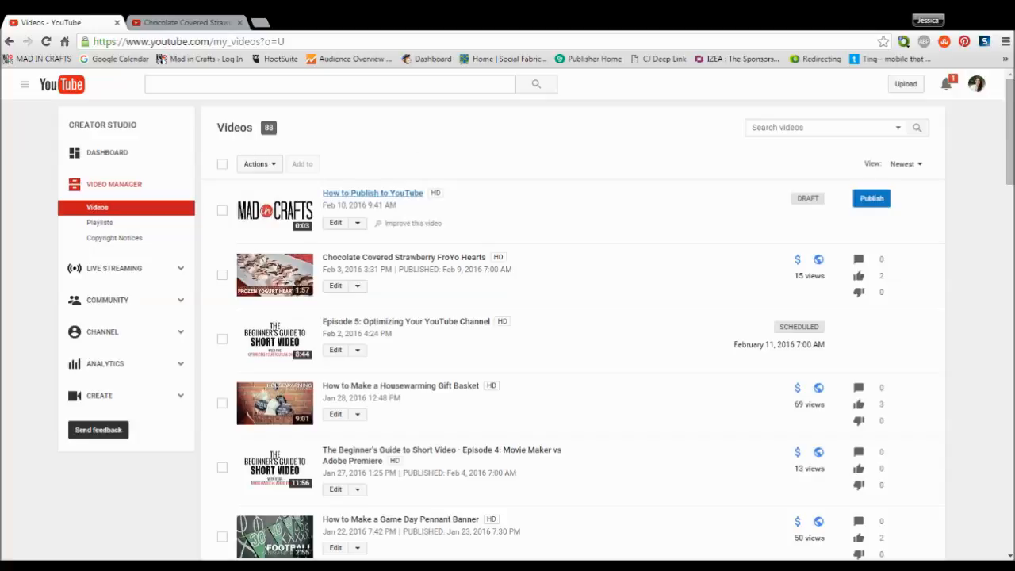
# View the channel's status and features, and open its monetization settings
pyautogui.click(400, 386)
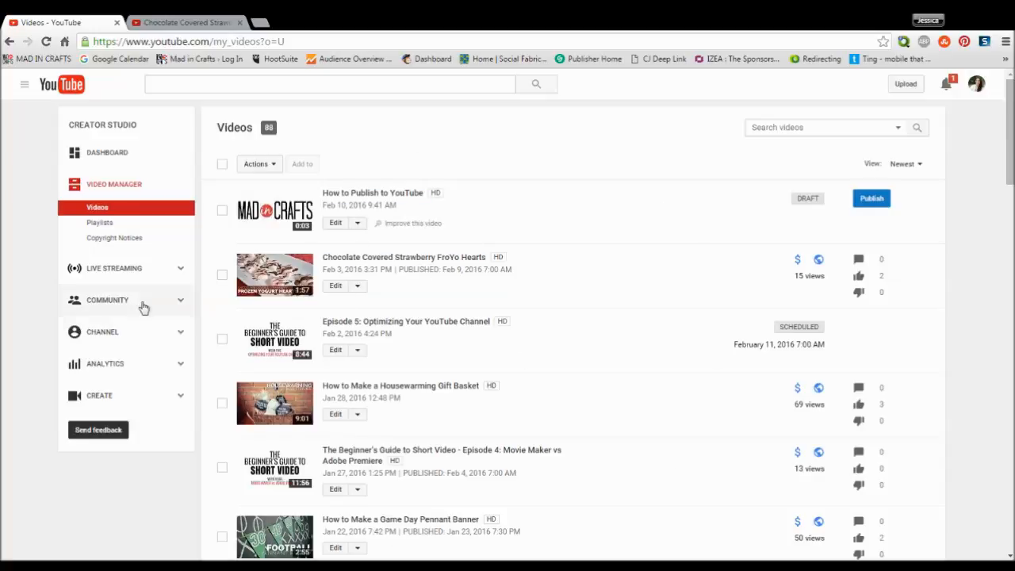
pyautogui.click(102, 335)
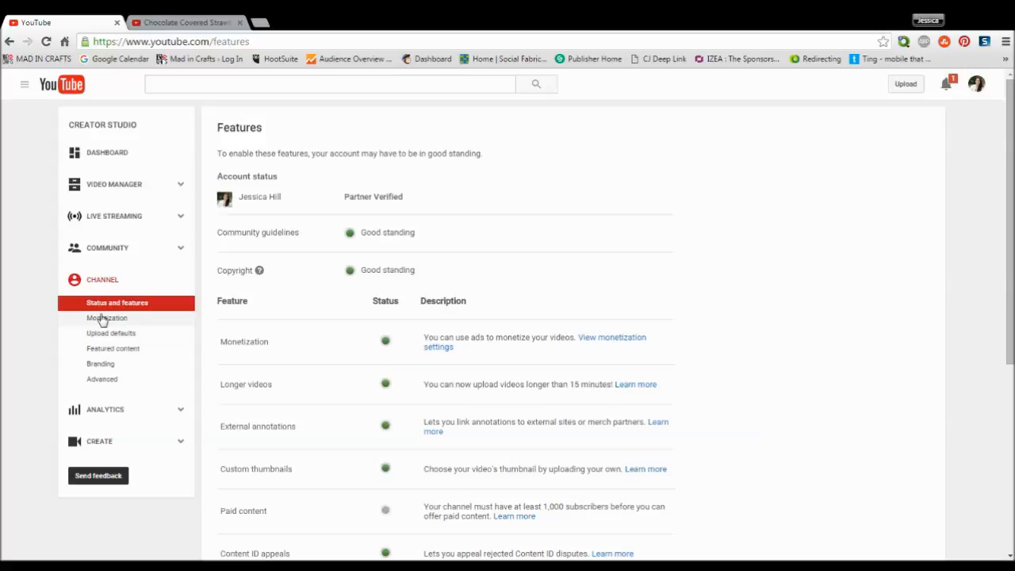
pyautogui.click(101, 319)
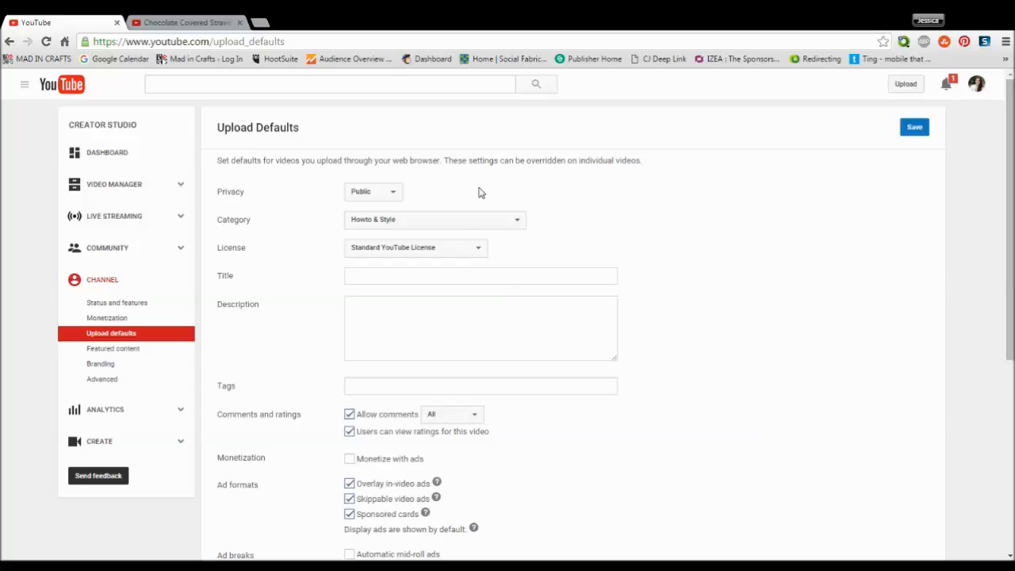
# Review the privacy and category choices in the channel's upload defaults without changing them
pyautogui.click(379, 201)
pyautogui.click(475, 176)
pyautogui.click(414, 224)
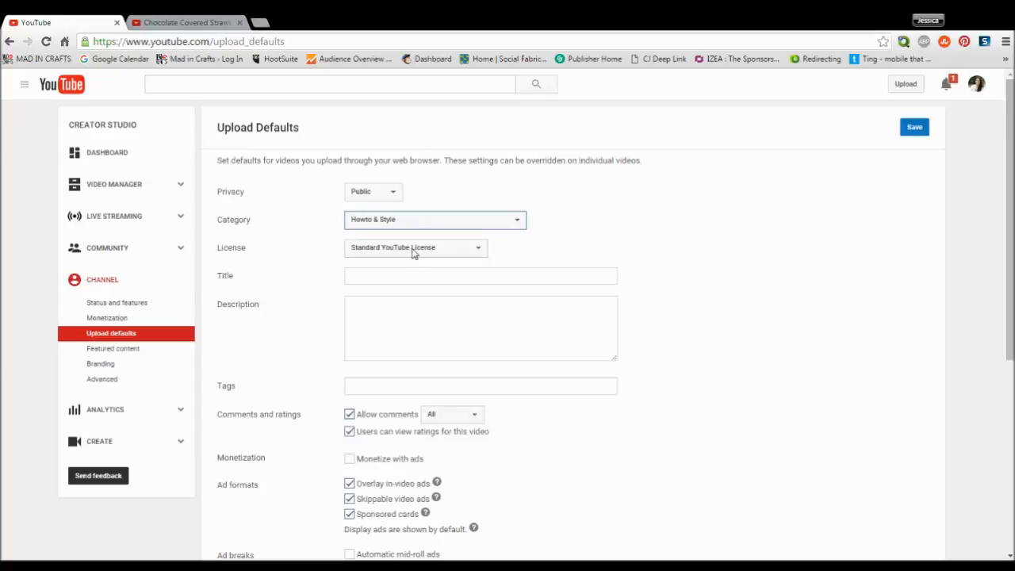
# Enter a default upload description reading "Follow me on..." followed by the madincrafts Instagram, Facebook, Twitter and Pinterest links
pyautogui.scroll(-1, 1009, 206)
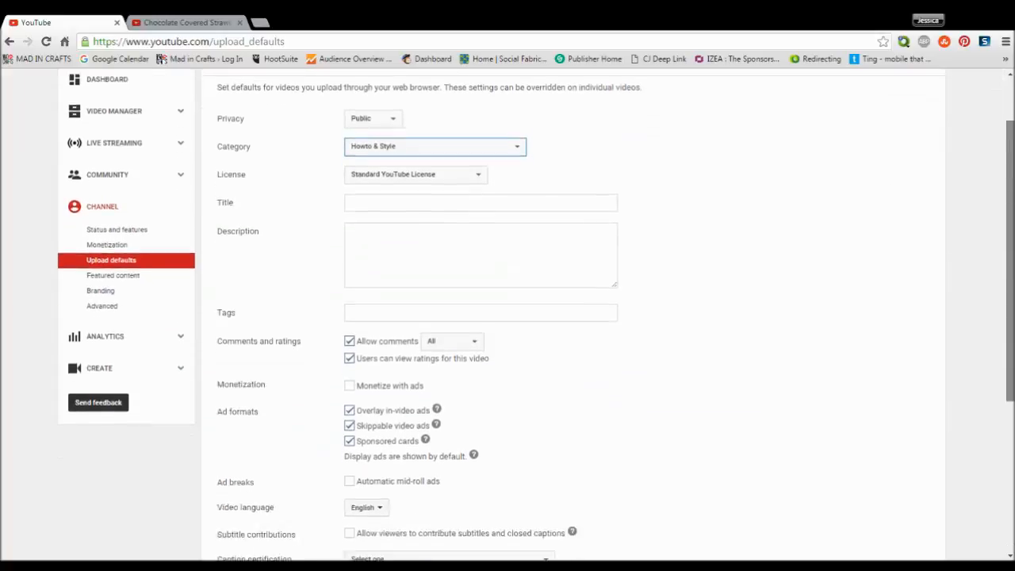
pyautogui.click(458, 261)
pyautogui.write('Follow me on... Instagram: http://instagram.com/madincrafts Facebook: http://www.facebook.com/madincrafts Twitter: http://www.twitter.com/madincrafts Pinterest: http://www.pinterest.com/madincrafts')
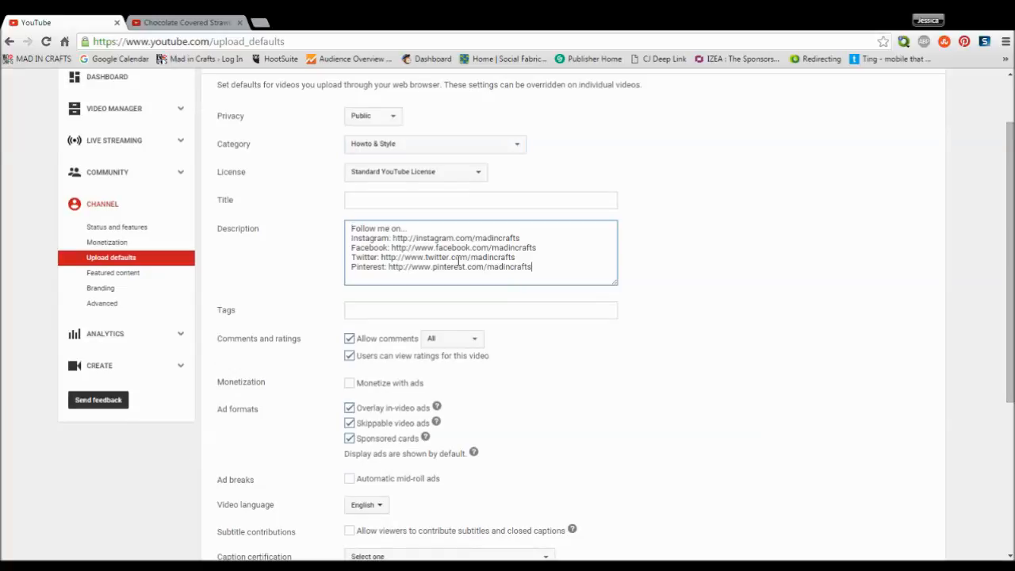
pyautogui.click(714, 246)
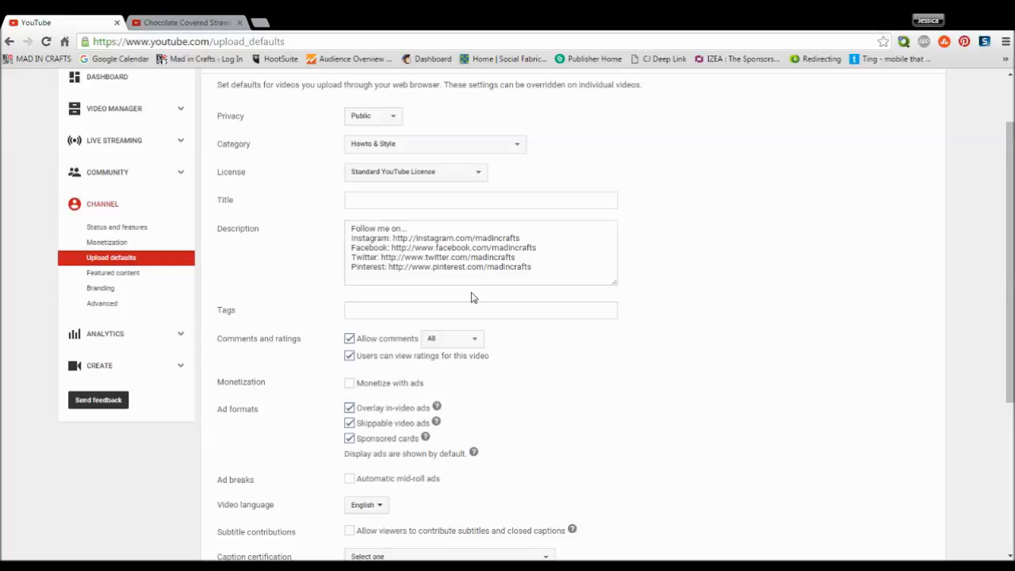
# Save the upload defaults with the tag "tutorials" and review the remaining default options
pyautogui.moveTo(1012, 376); pyautogui.dragTo(1011, 399)
pyautogui.click(403, 266)
pyautogui.write('tutorials')
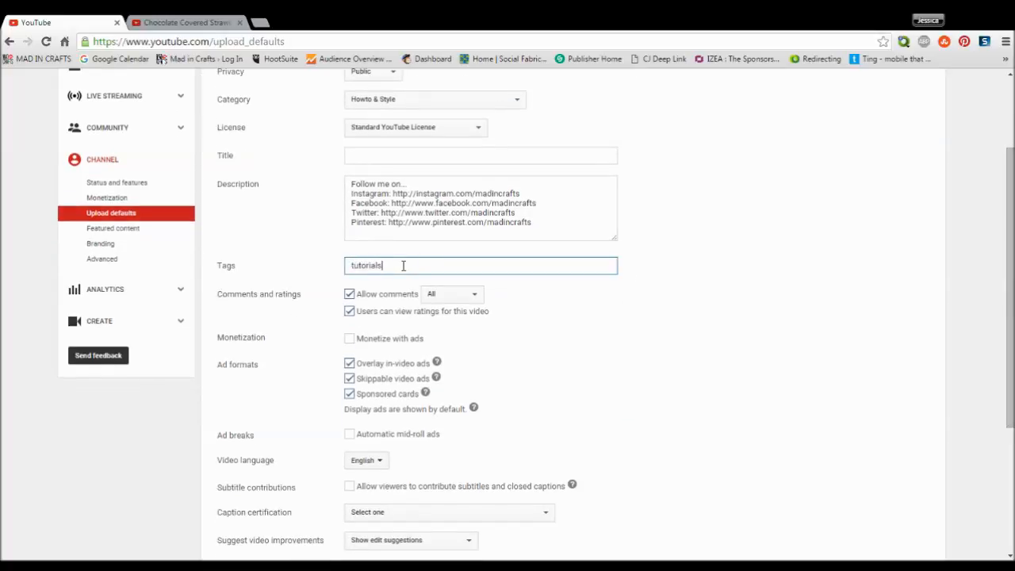
pyautogui.press('Return')
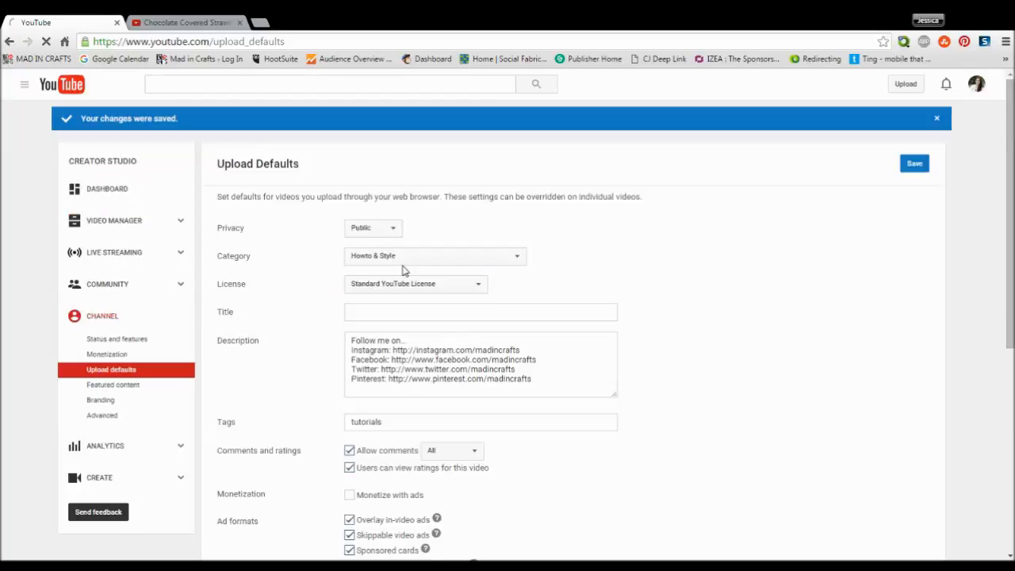
pyautogui.scroll(-3, 403, 266)
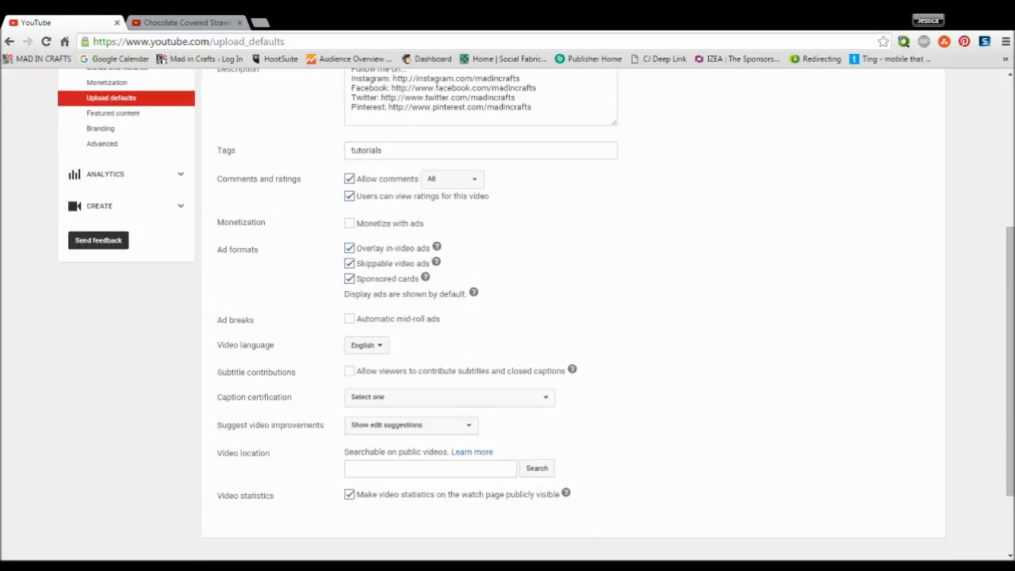
pyautogui.scroll(-3, 1010, 357)
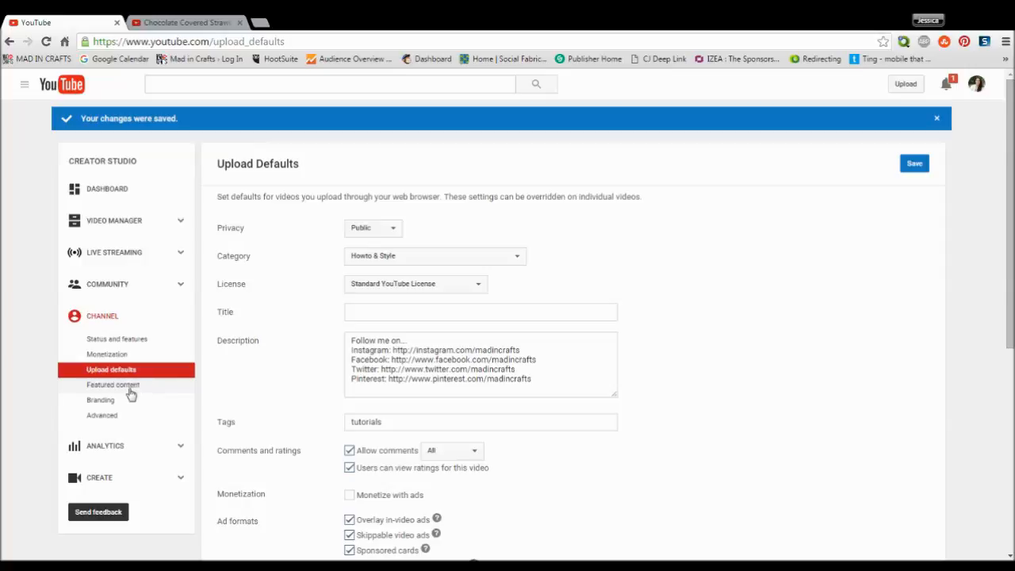
# View the channel's featured content settings and update the branding watermark with End of video as its display time
pyautogui.click(128, 387)
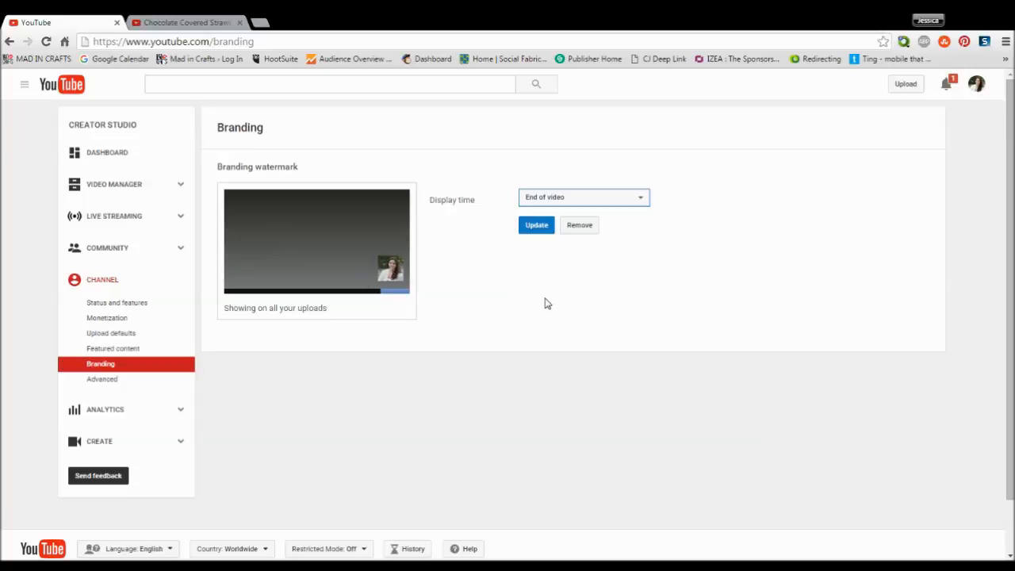
pyautogui.click(536, 228)
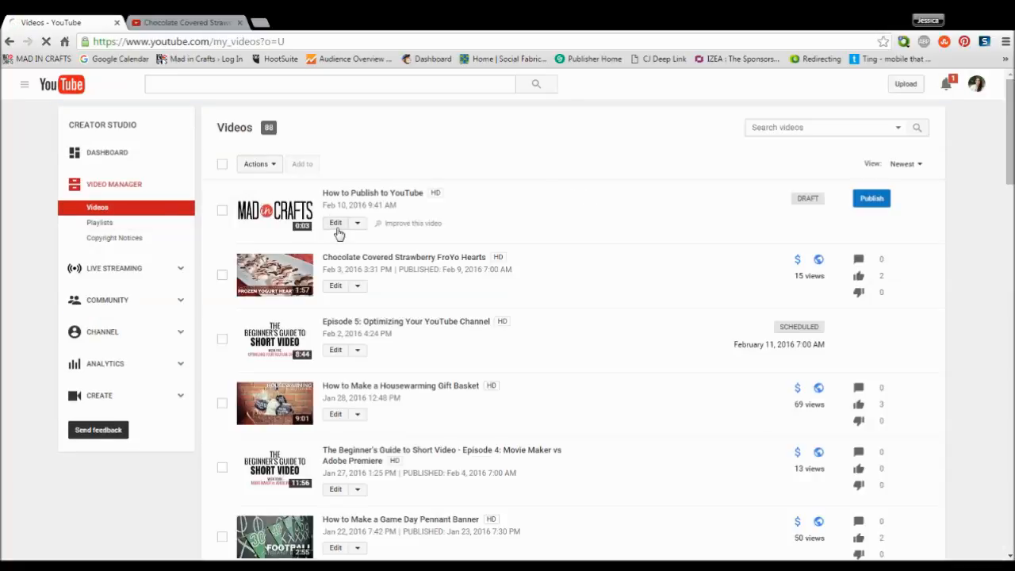
# Open the "How to Publish to YouTube" draft for editing and review its basic info, translations, monetization and advanced settings
pyautogui.click(336, 225)
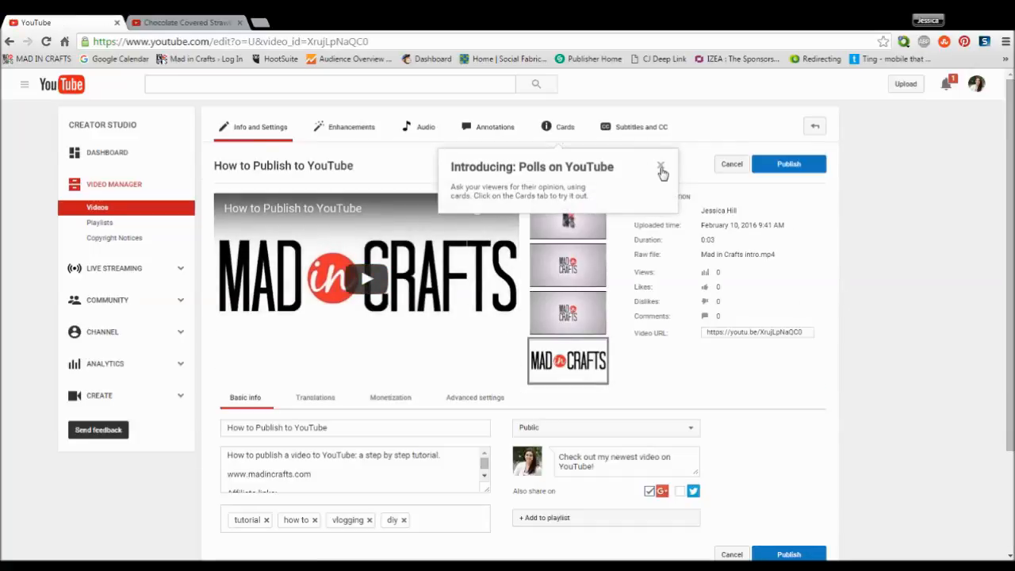
pyautogui.click(661, 165)
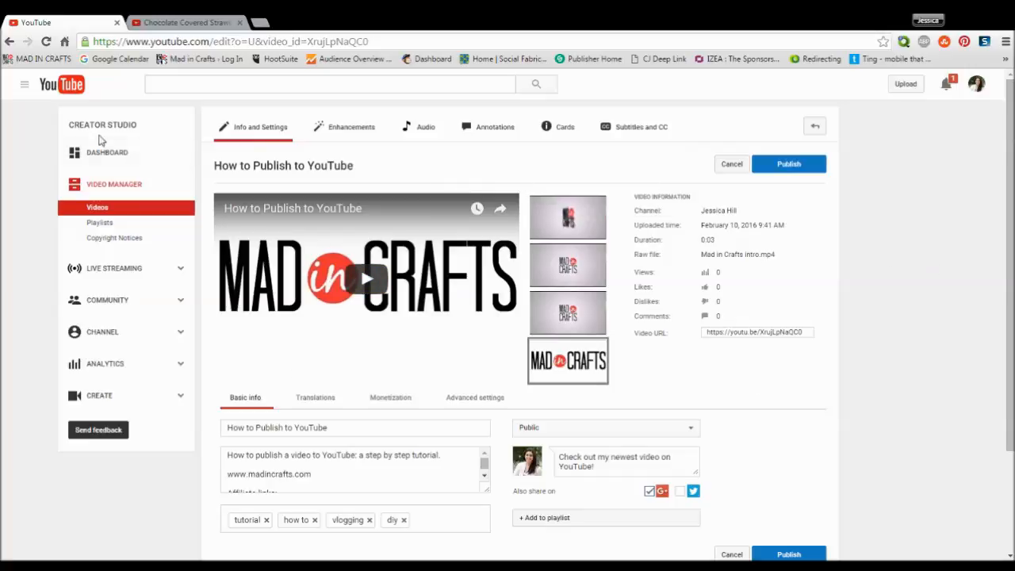
pyautogui.scroll(-1, 1012, 216)
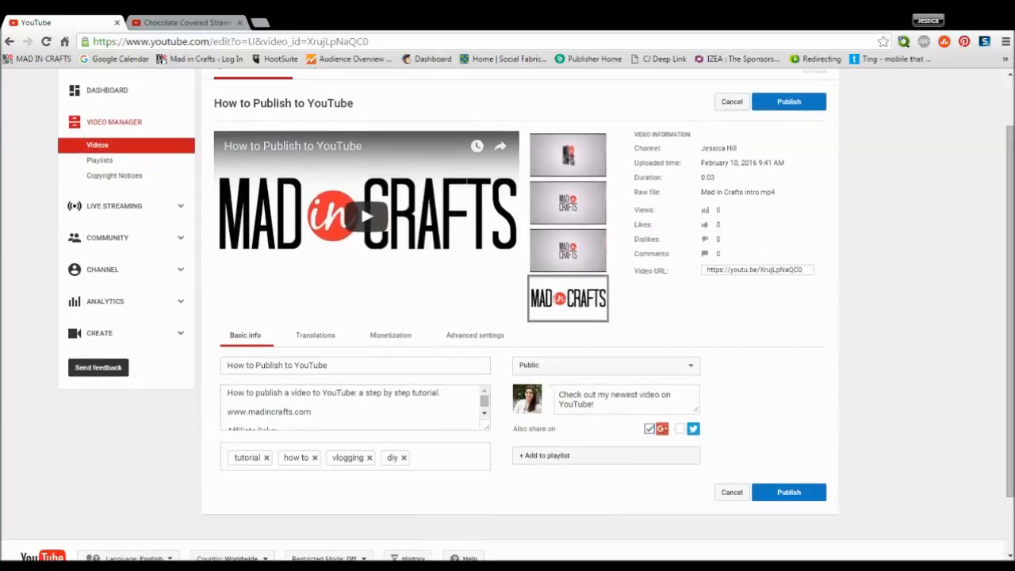
pyautogui.click(313, 337)
pyautogui.click(403, 337)
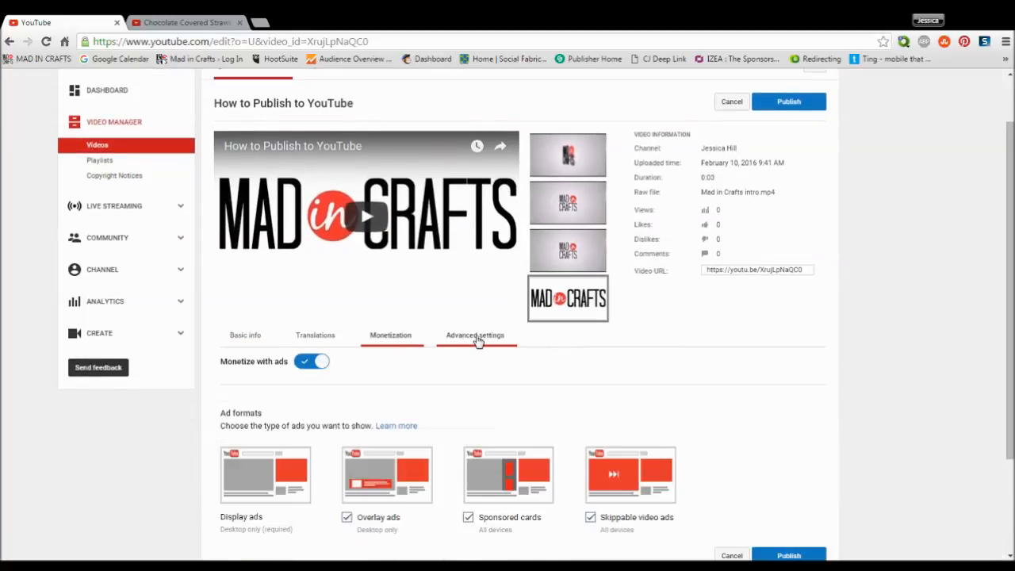
pyautogui.click(476, 335)
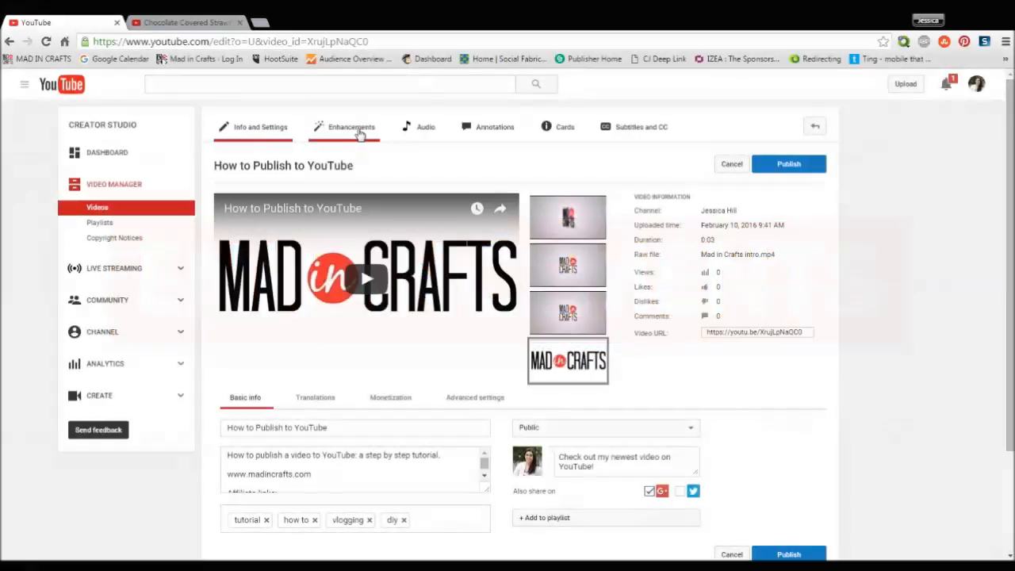
# Examine the video's enhancement options and its audio tracks, including the search of all tracks
pyautogui.click(360, 131)
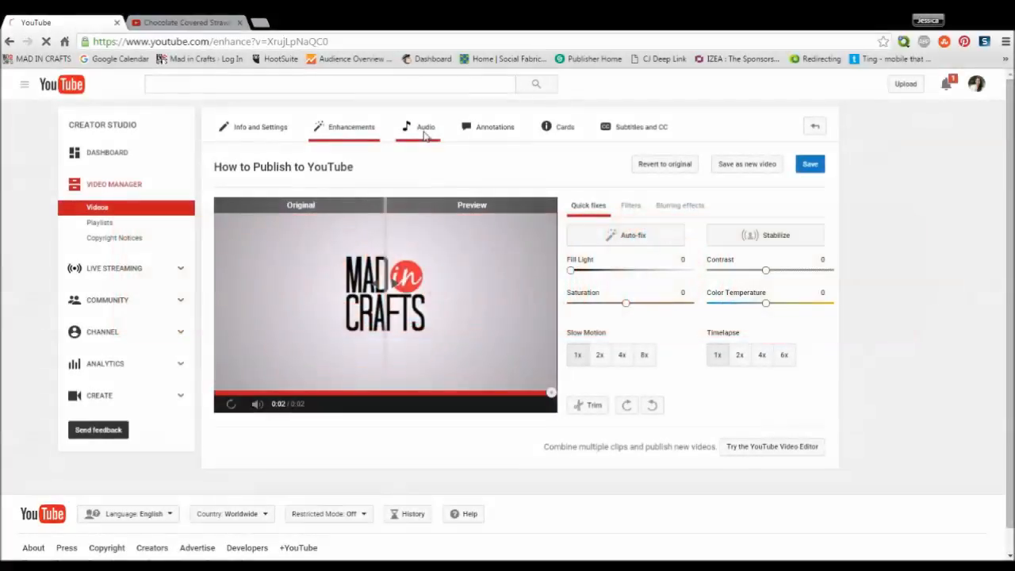
pyautogui.click(423, 132)
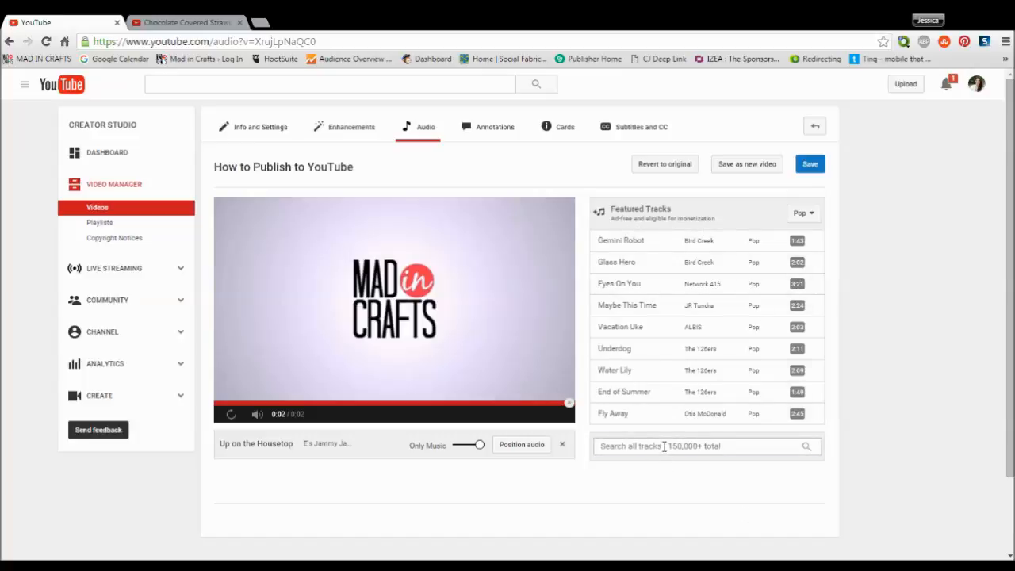
pyautogui.click(665, 447)
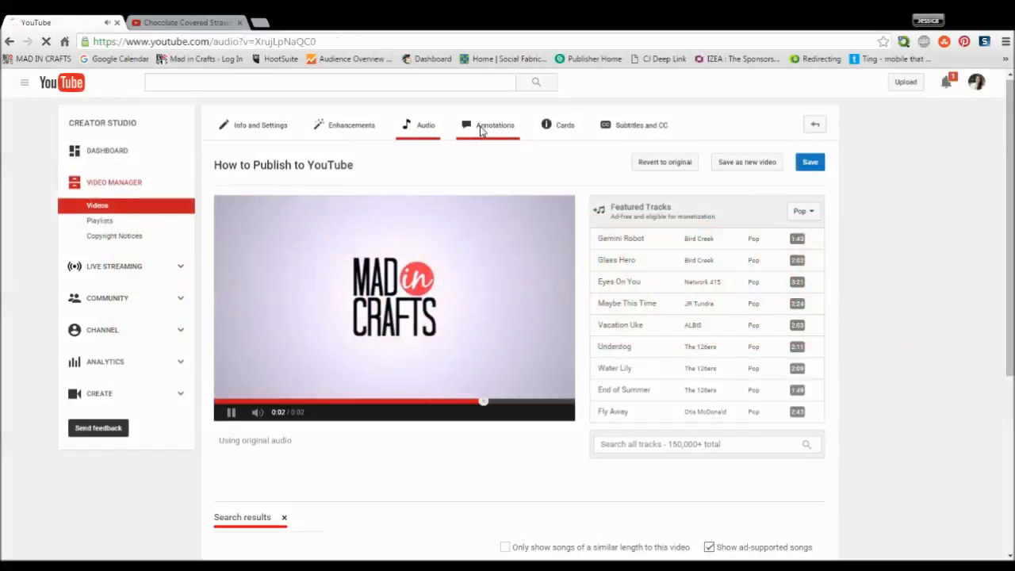
# Add a Spotlight annotation to the video
pyautogui.click(480, 129)
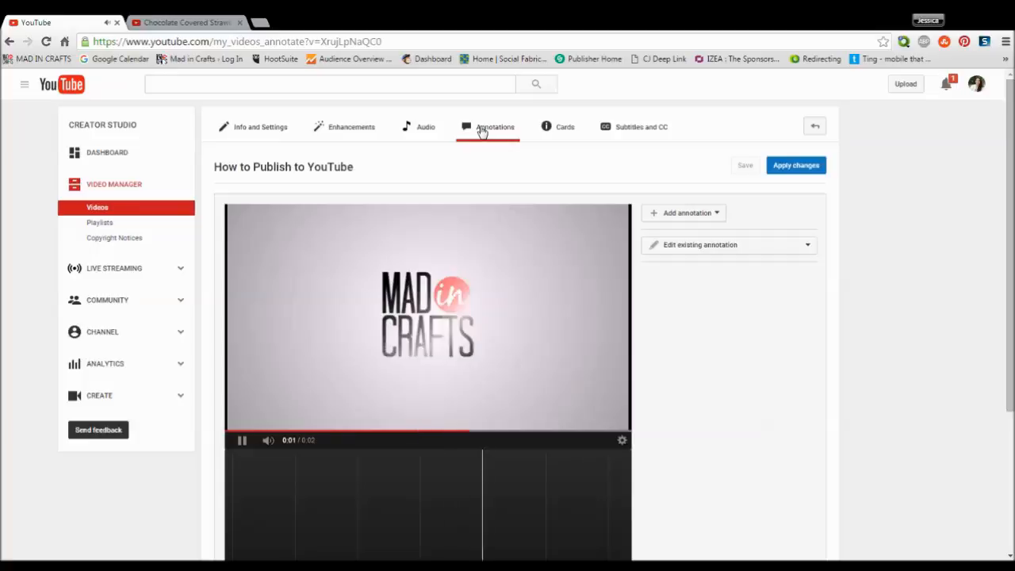
pyautogui.click(702, 214)
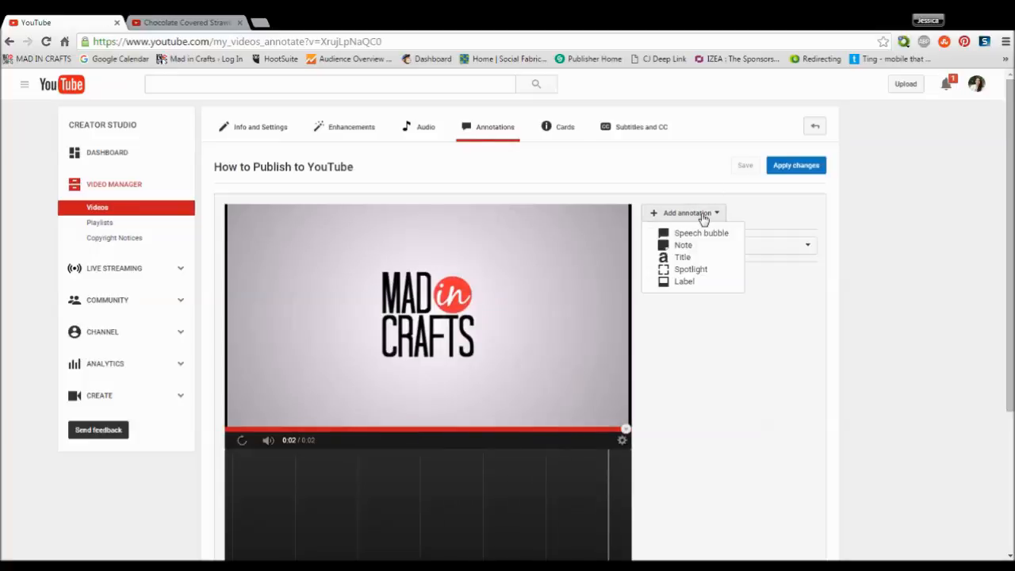
pyautogui.click(689, 269)
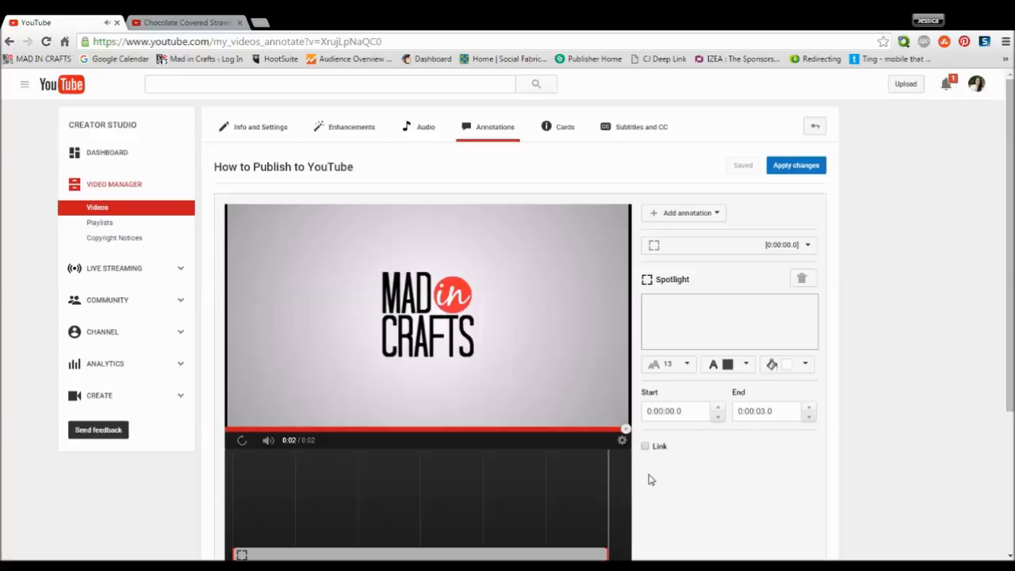
pyautogui.click(646, 447)
pyautogui.scroll(-1, 646, 450)
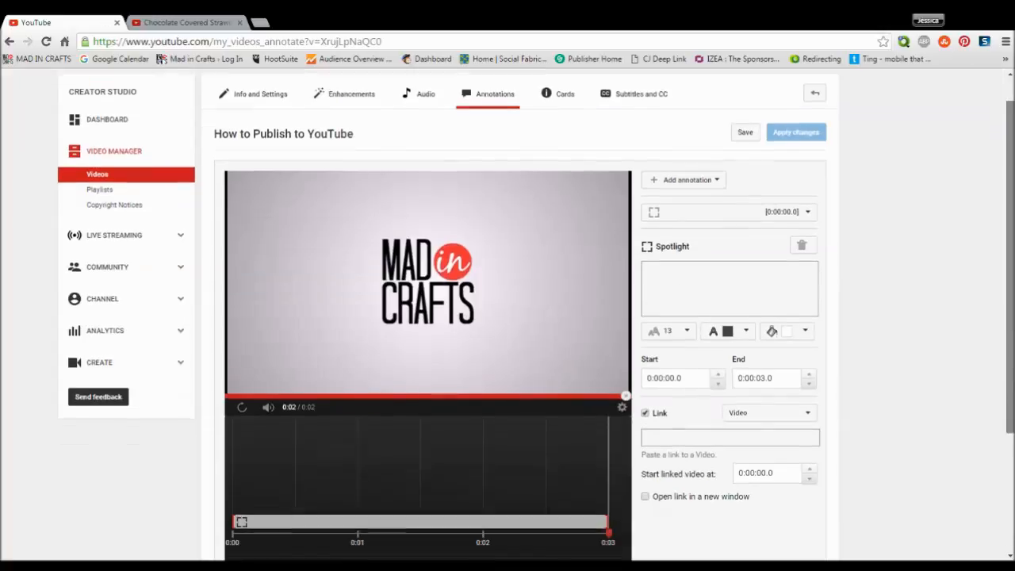
pyautogui.click(749, 389)
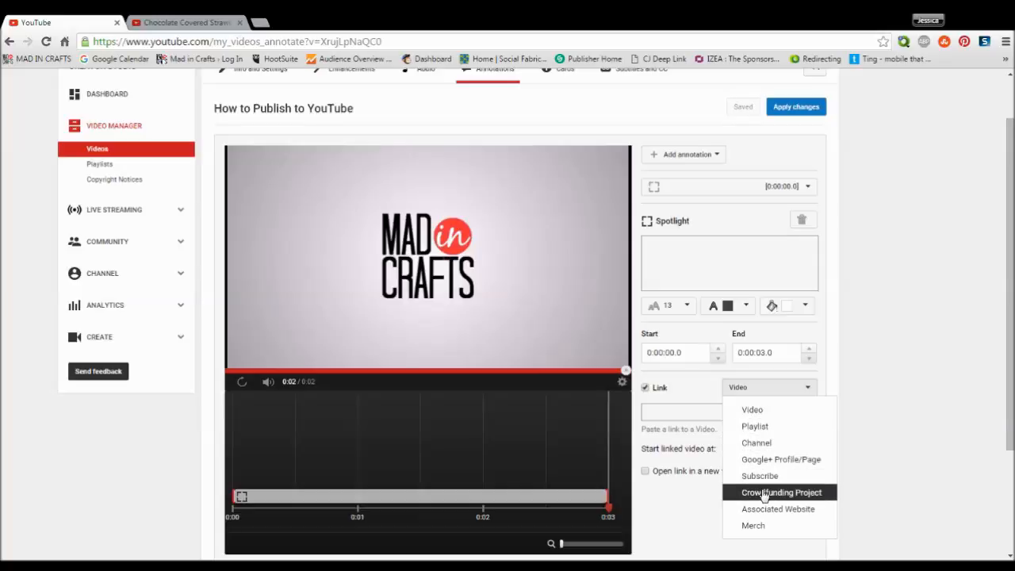
pyautogui.click(762, 510)
pyautogui.click(675, 410)
pyautogui.write('h')
pyautogui.click(652, 431)
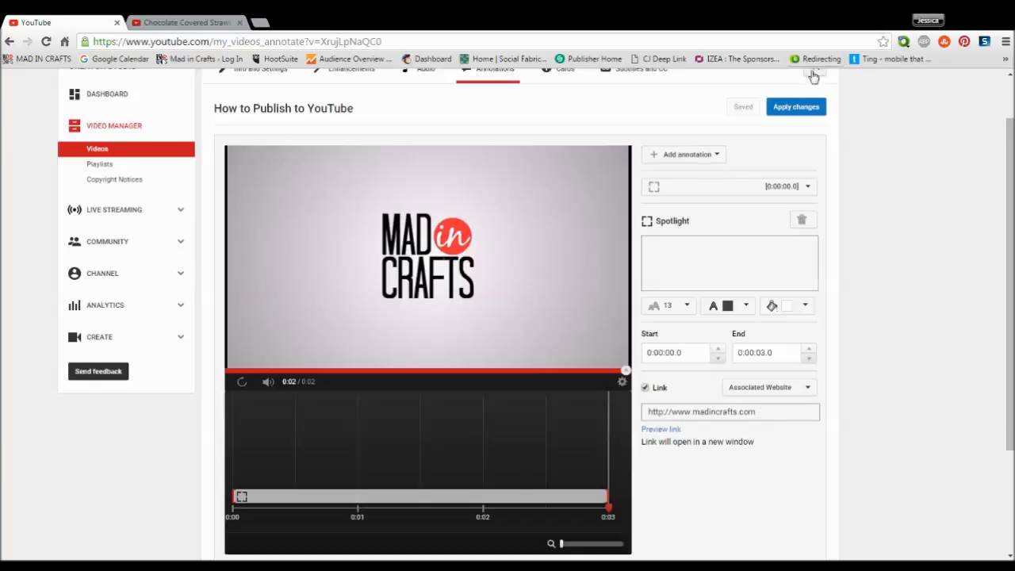
pyautogui.click(800, 107)
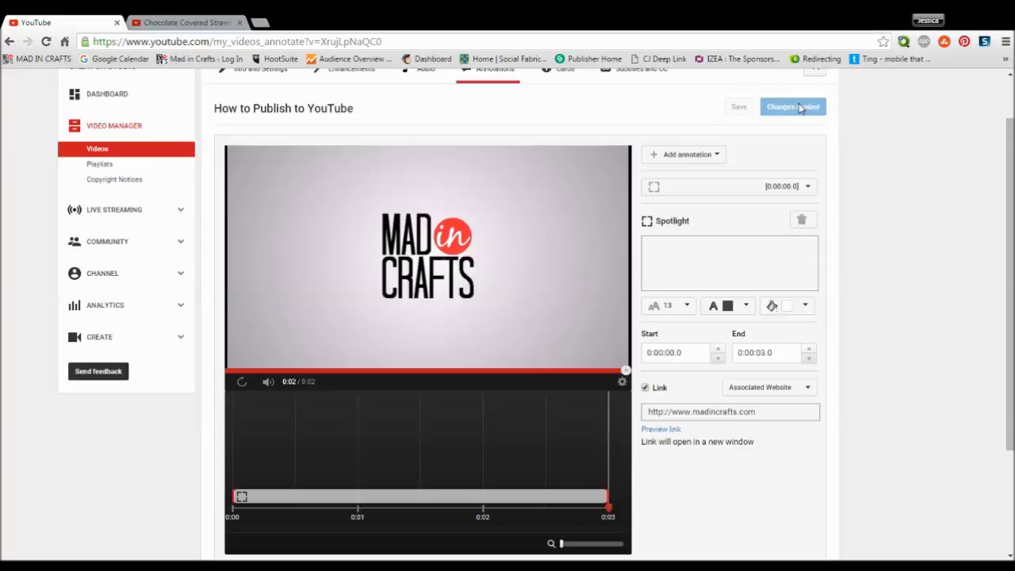
pyautogui.scroll(1, 556, 151)
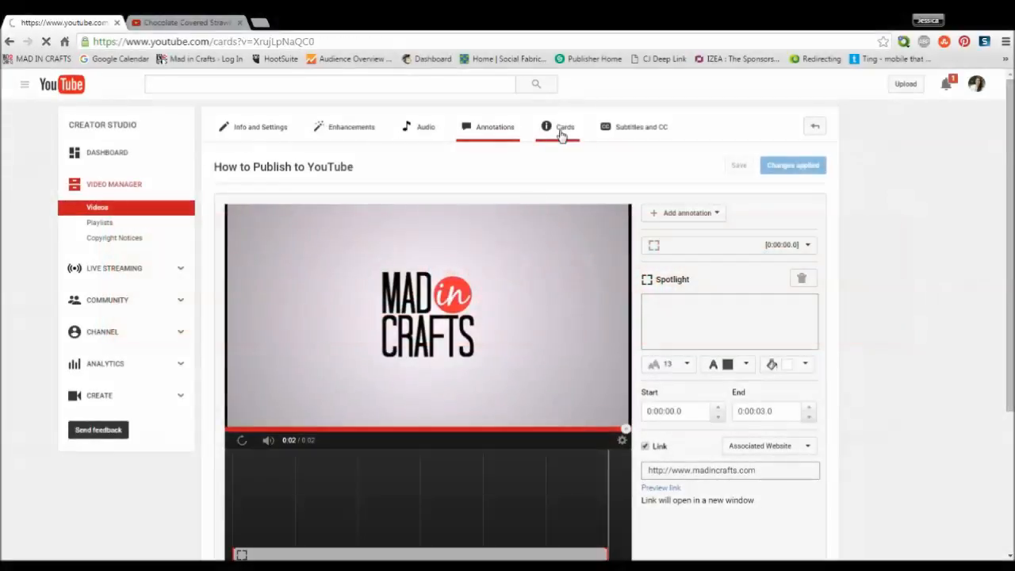
# Add a playlist card promoting "Crafty Book Reviews" to the video at 0:01
pyautogui.click(562, 129)
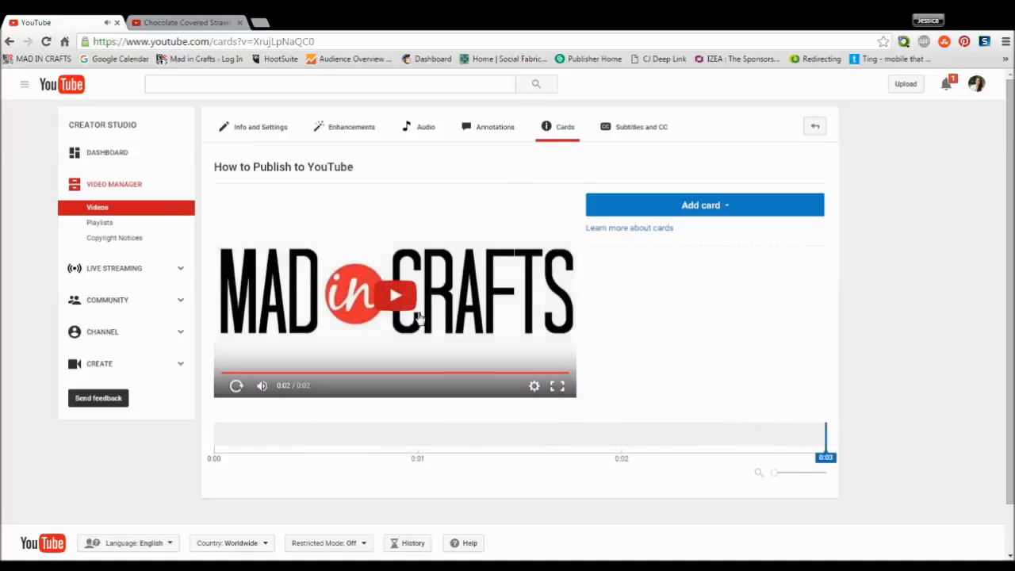
pyautogui.moveTo(826, 452); pyautogui.dragTo(420, 450)
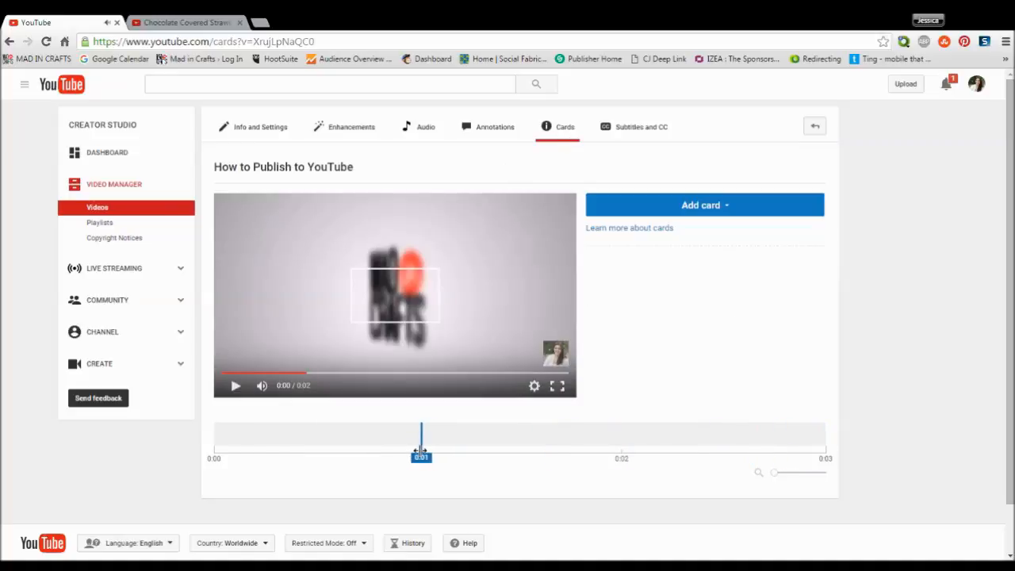
pyautogui.click(713, 206)
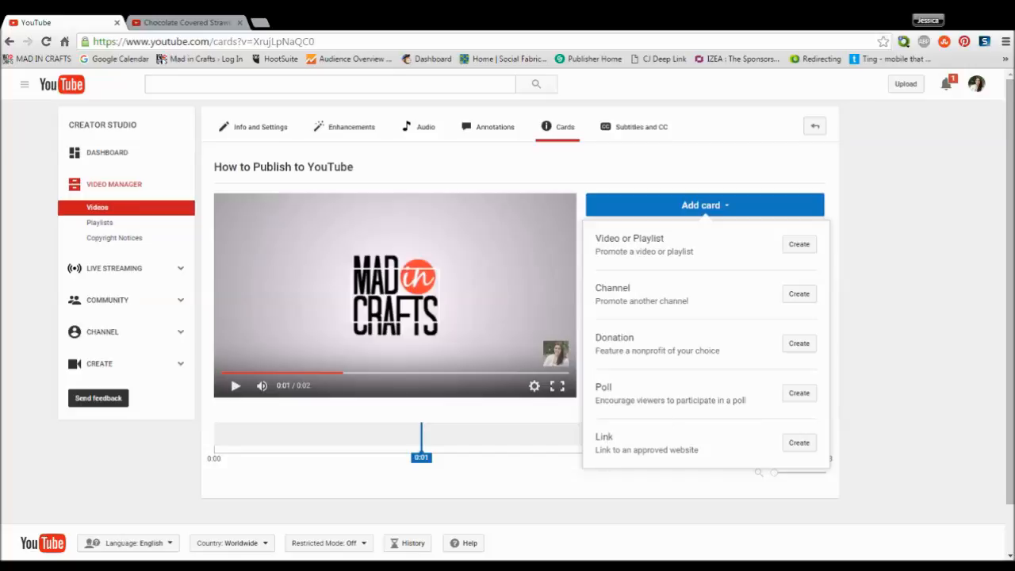
pyautogui.click(794, 249)
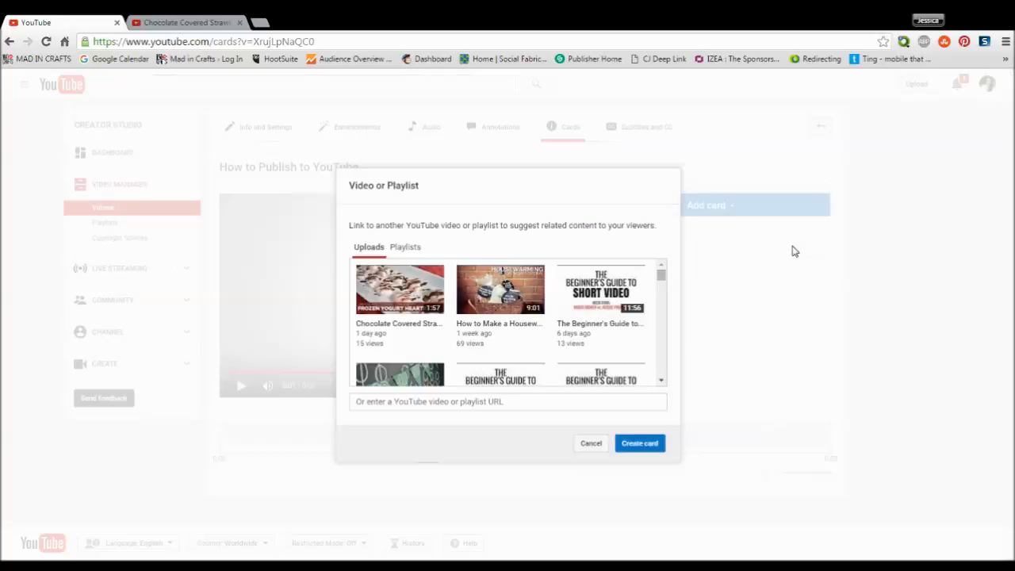
pyautogui.click(408, 248)
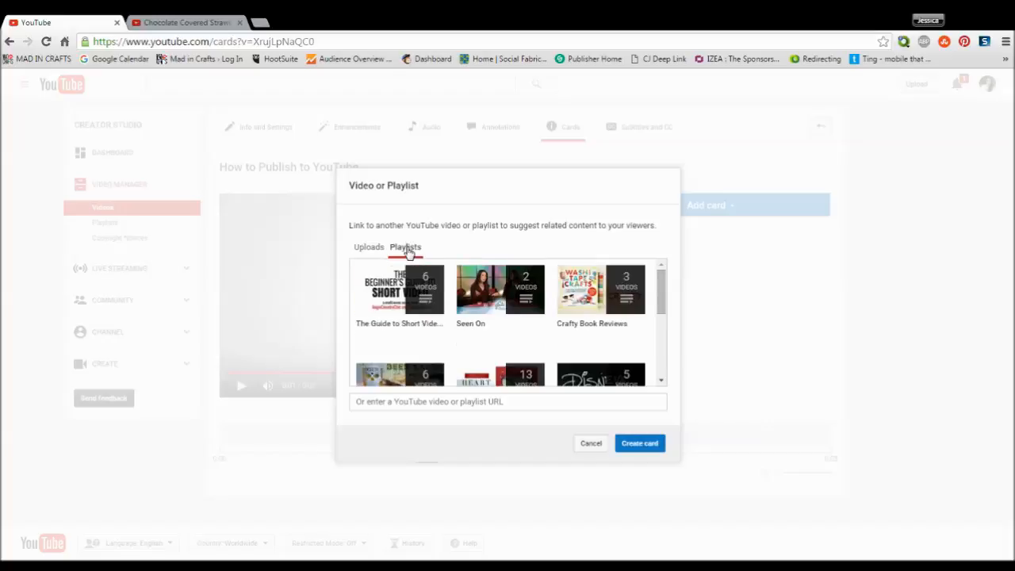
pyautogui.click(618, 295)
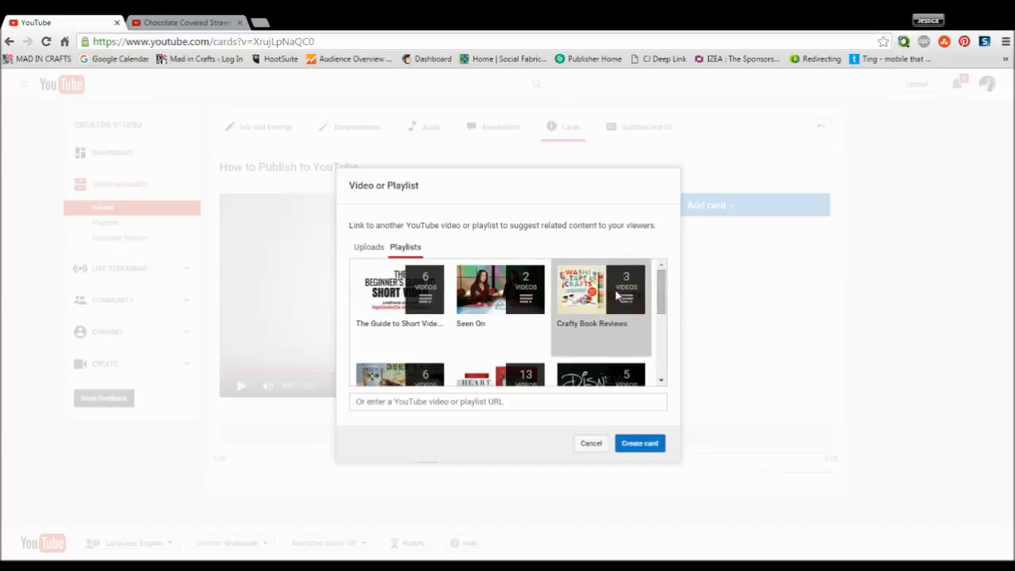
pyautogui.click(637, 449)
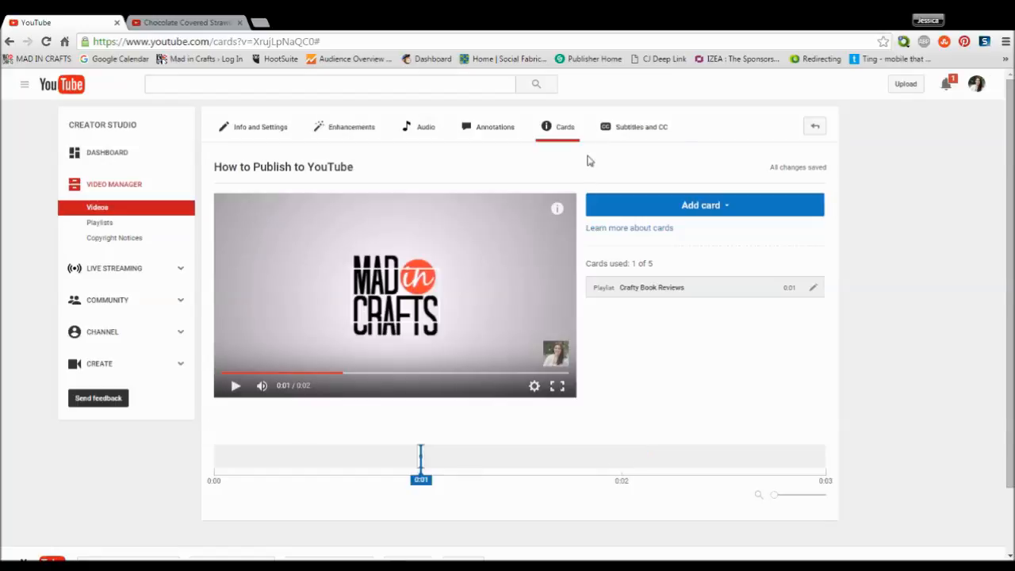
# Preview the Crafty Book Reviews card in the player, open its linked playlist and return to the card editor
pyautogui.click(558, 210)
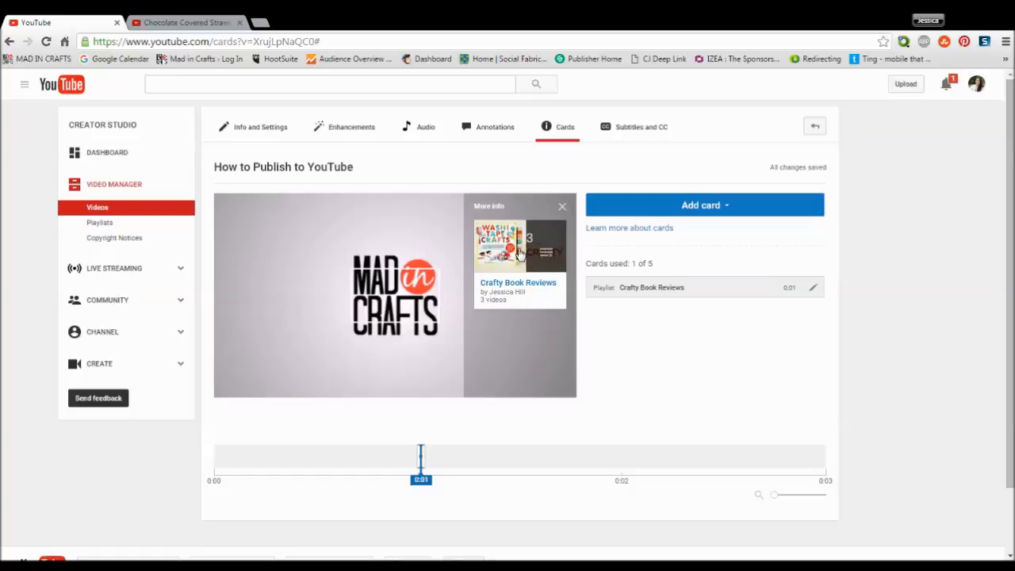
pyautogui.click(517, 288)
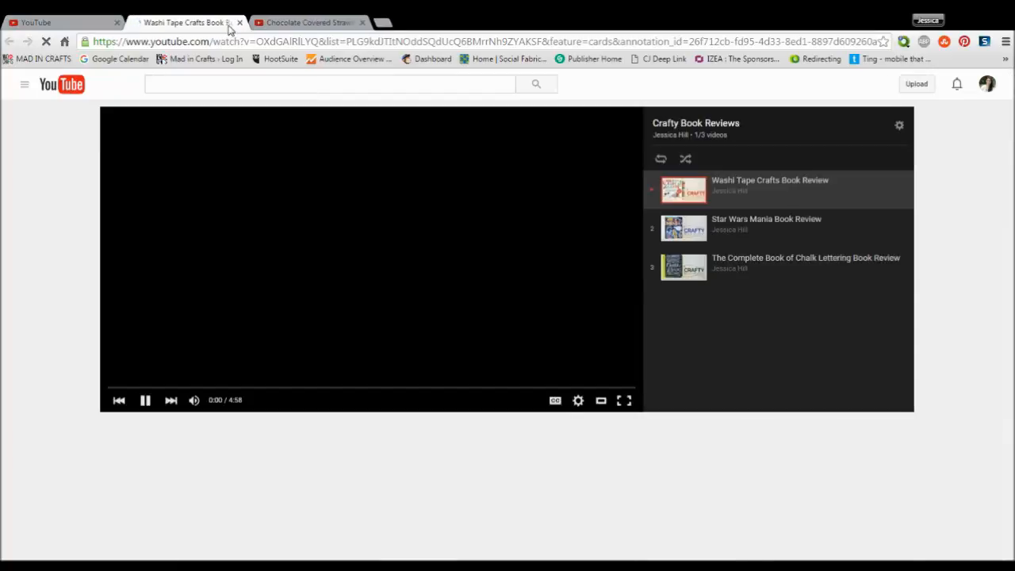
pyautogui.click(239, 23)
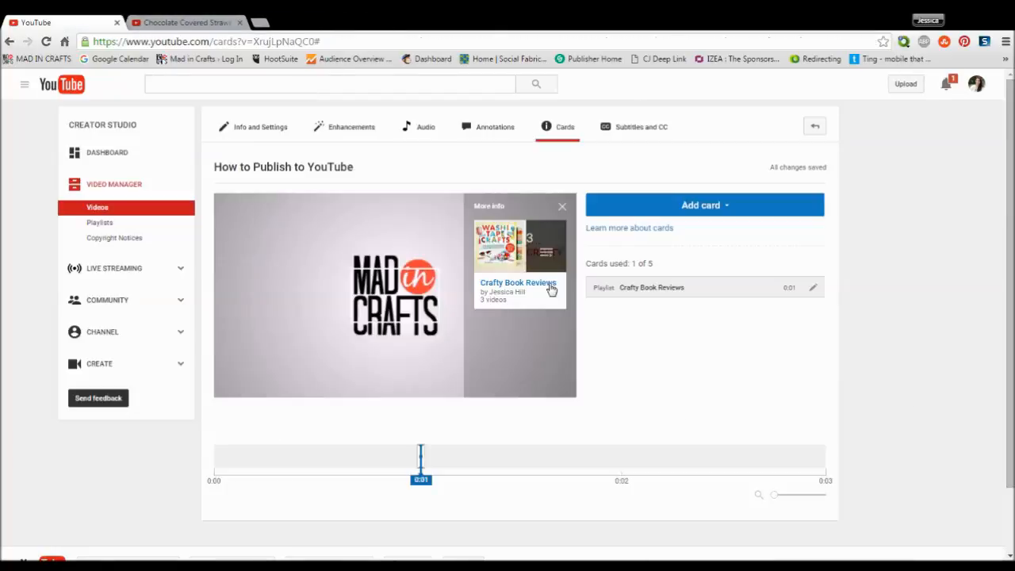
pyautogui.moveTo(420, 472); pyautogui.dragTo(613, 473)
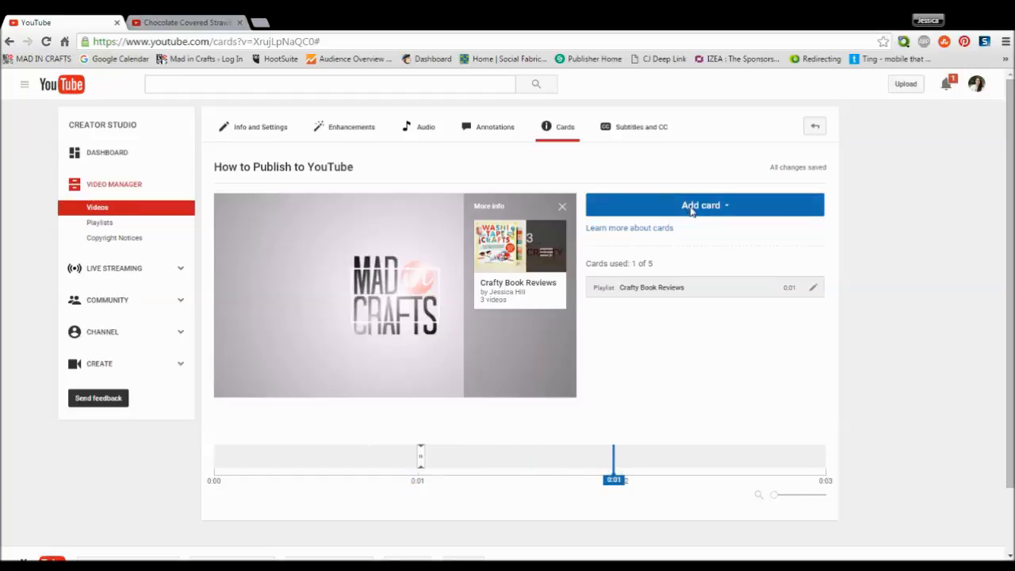
pyautogui.click(691, 206)
pyautogui.click(798, 446)
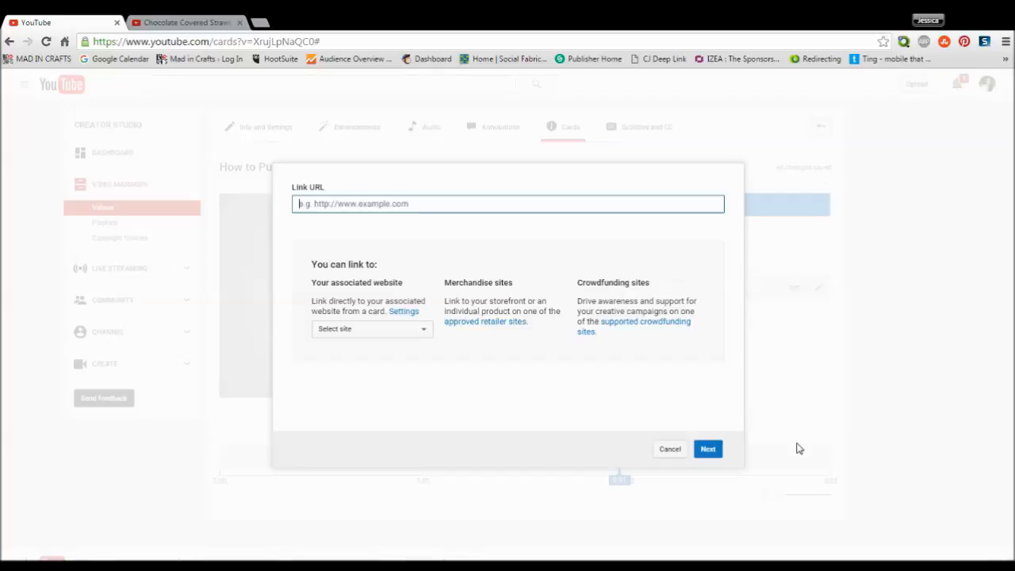
pyautogui.click(351, 332)
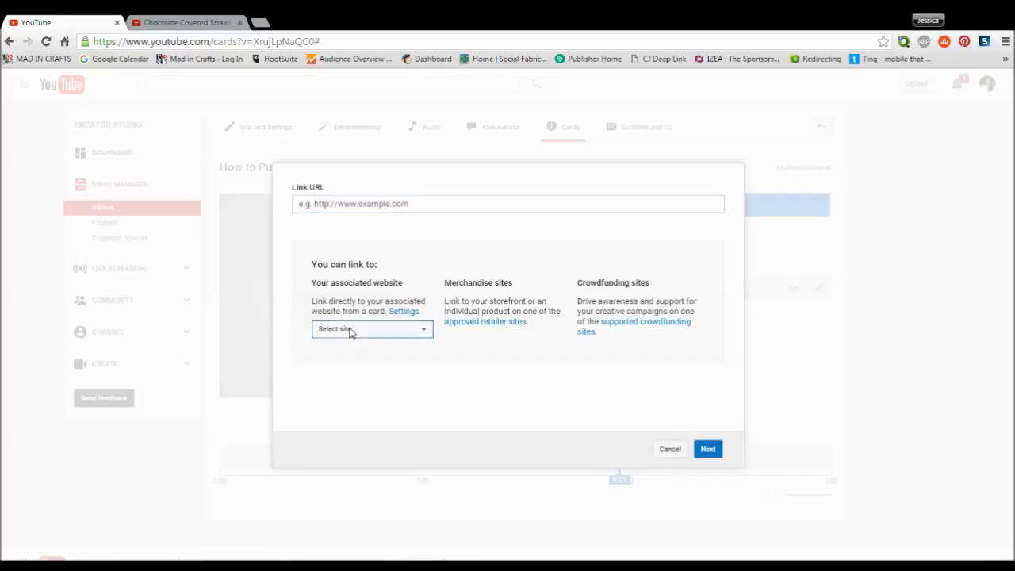
pyautogui.click(372, 342)
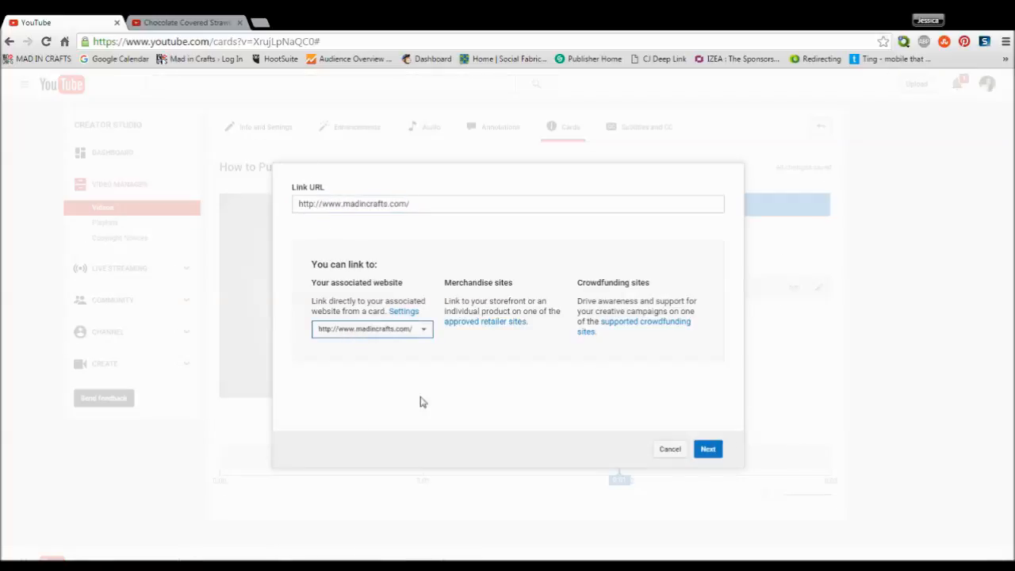
pyautogui.click(708, 450)
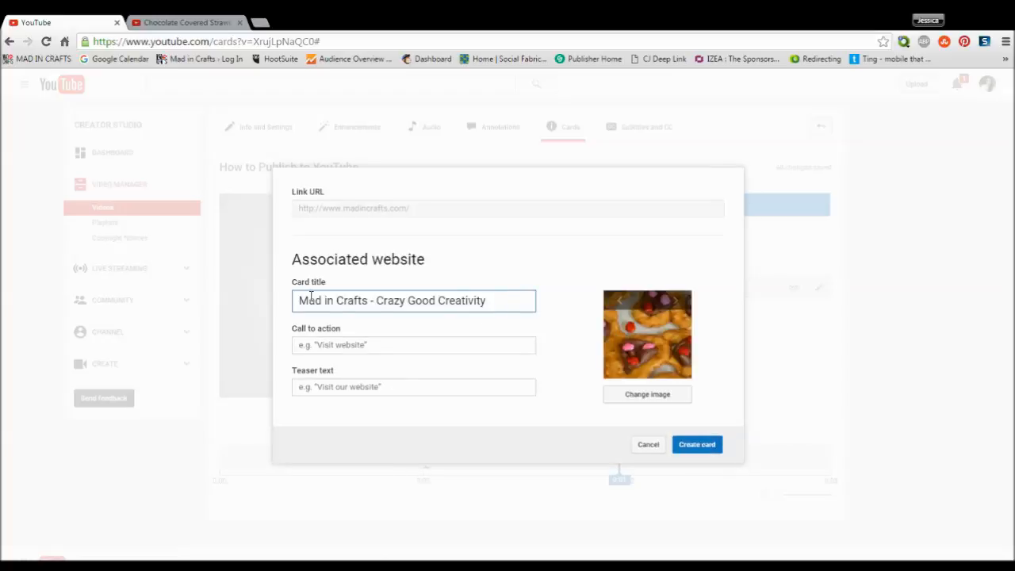
# Set the website card's call to action to "Visit my blog!"
pyautogui.click(355, 345)
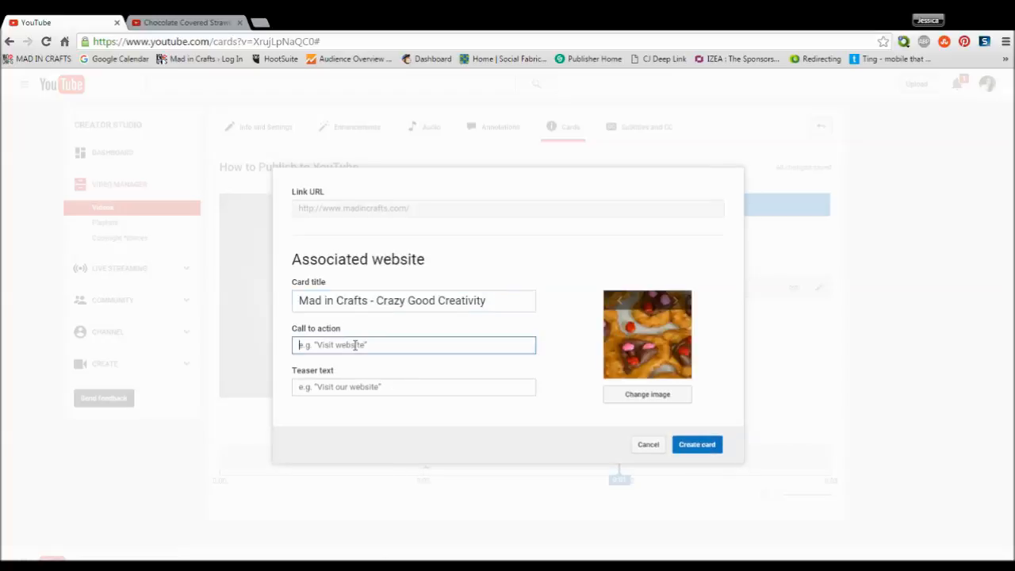
pyautogui.write('Vi')
pyautogui.press('Down')
pyautogui.press('Down')
pyautogui.press('Down')
pyautogui.press('Return')
pyautogui.press('Tab')
# Create the website card with the teaser text "Visit my blog!" and the Mad in Crafts logo as its image
pyautogui.write('Vi')
pyautogui.press('Down')
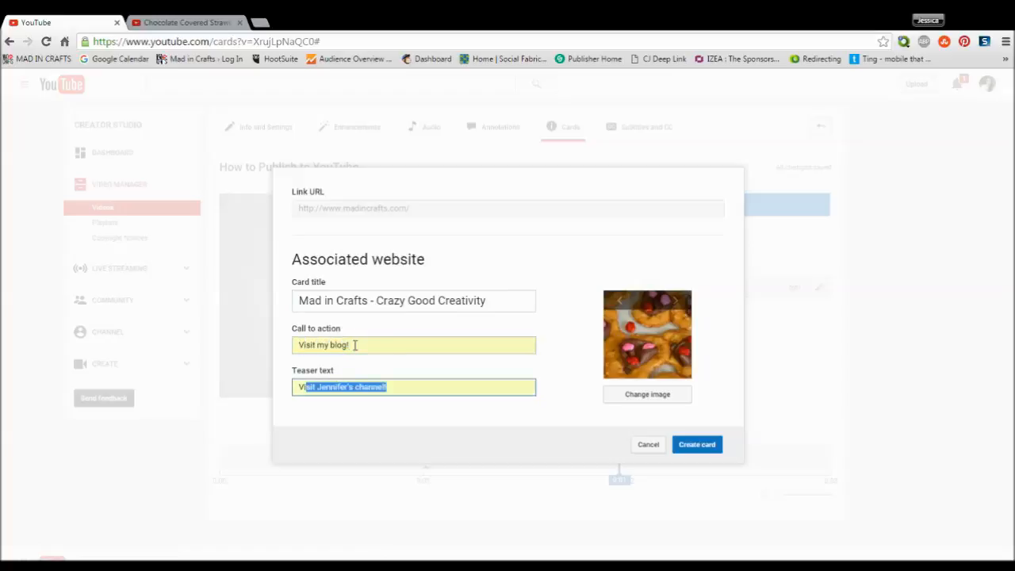
pyautogui.press('Down')
pyautogui.press('Return')
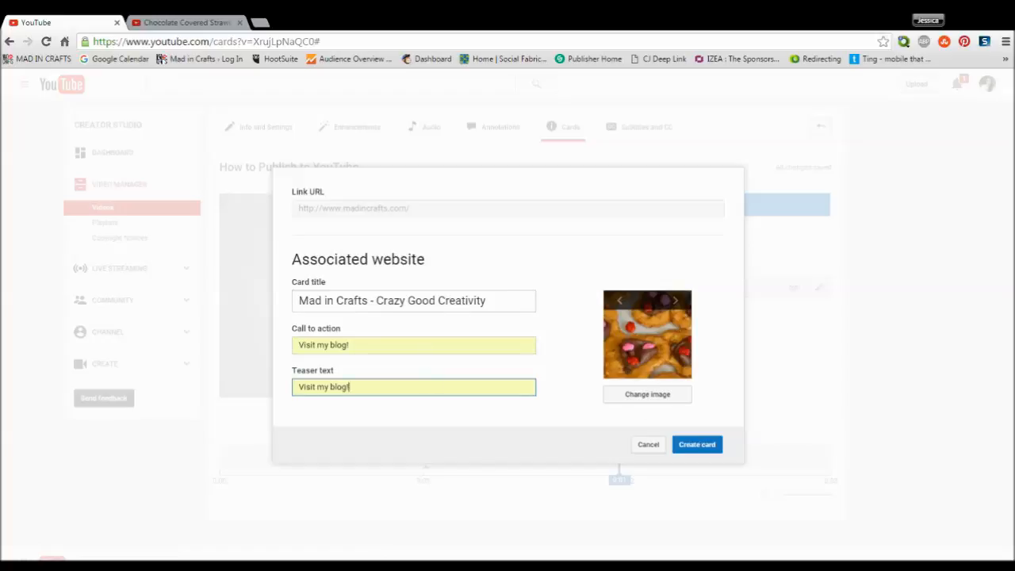
pyautogui.click(675, 306)
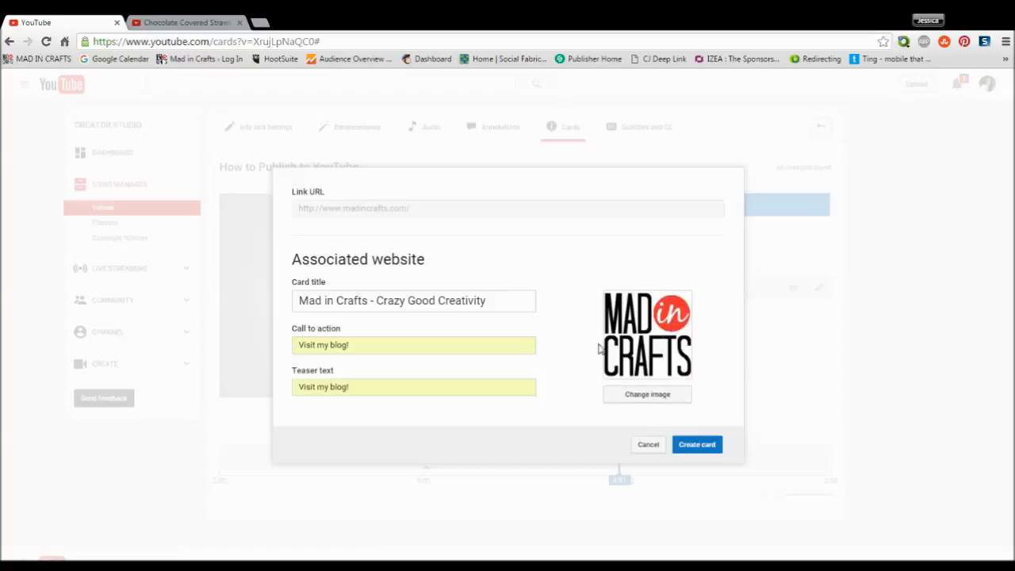
pyautogui.click(689, 446)
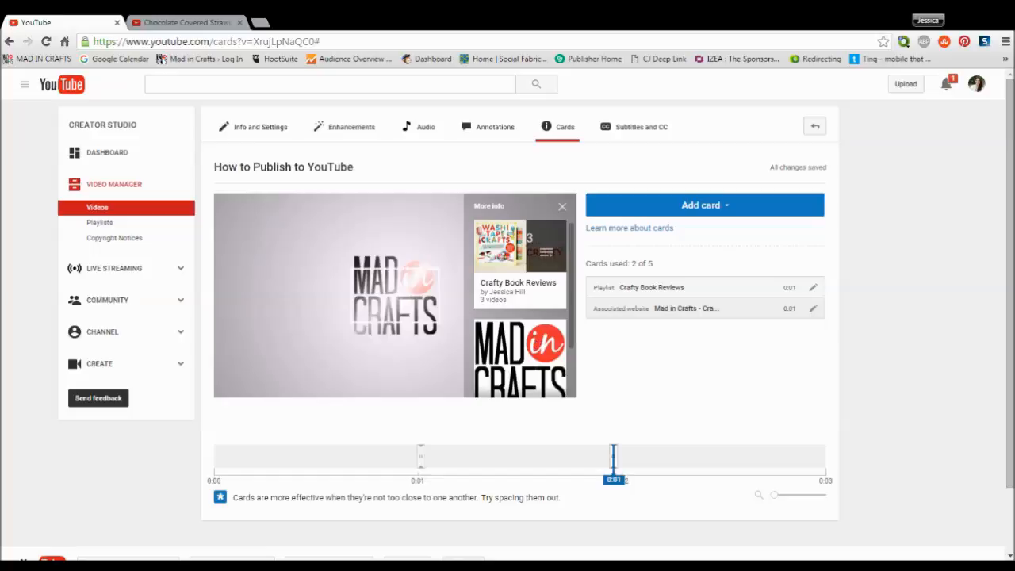
# Review the website card in the preview and replay the video from the start to check how the cards appear
pyautogui.moveTo(573, 310); pyautogui.dragTo(570, 378)
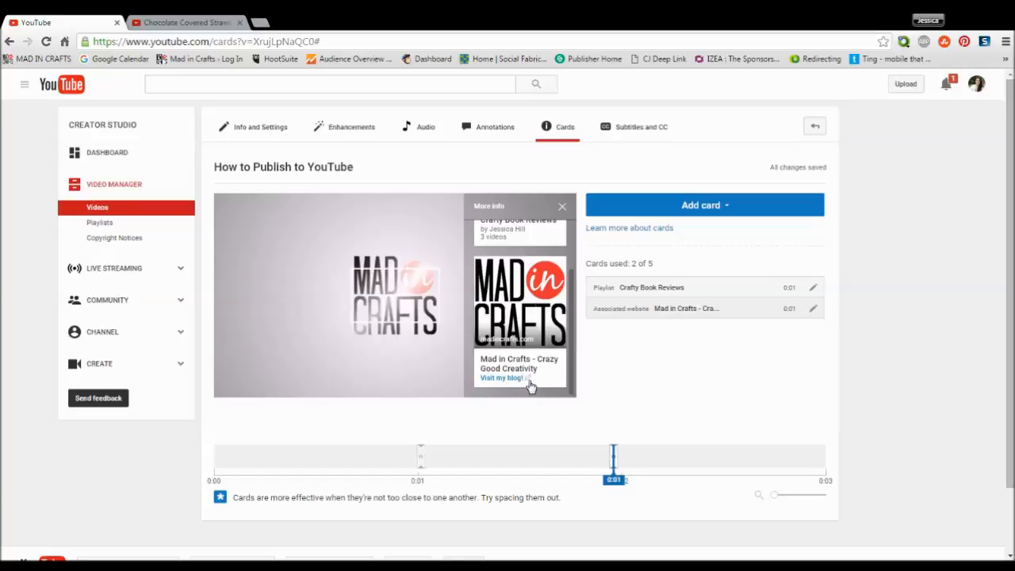
pyautogui.moveTo(613, 468); pyautogui.dragTo(214, 468)
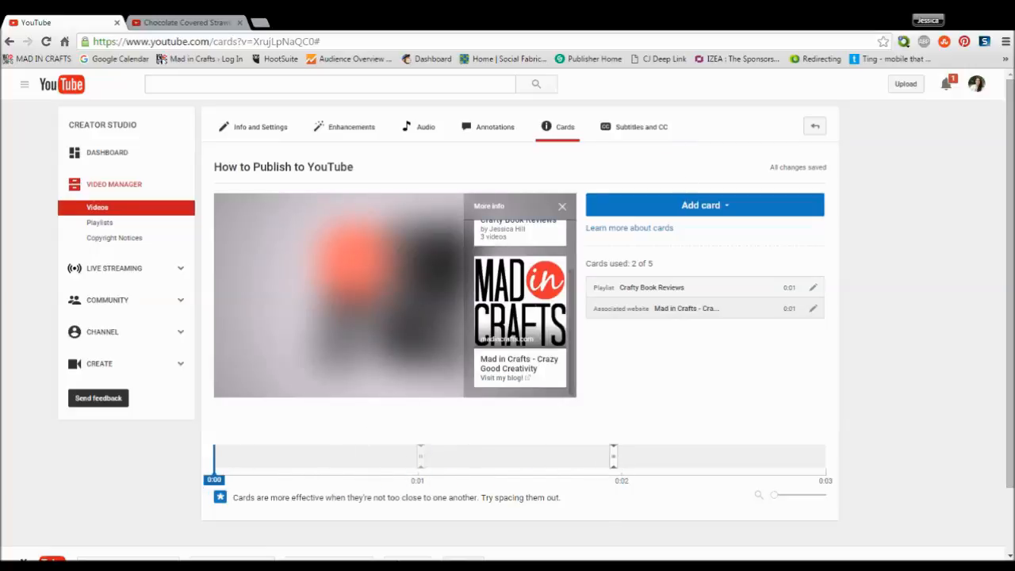
pyautogui.click(237, 387)
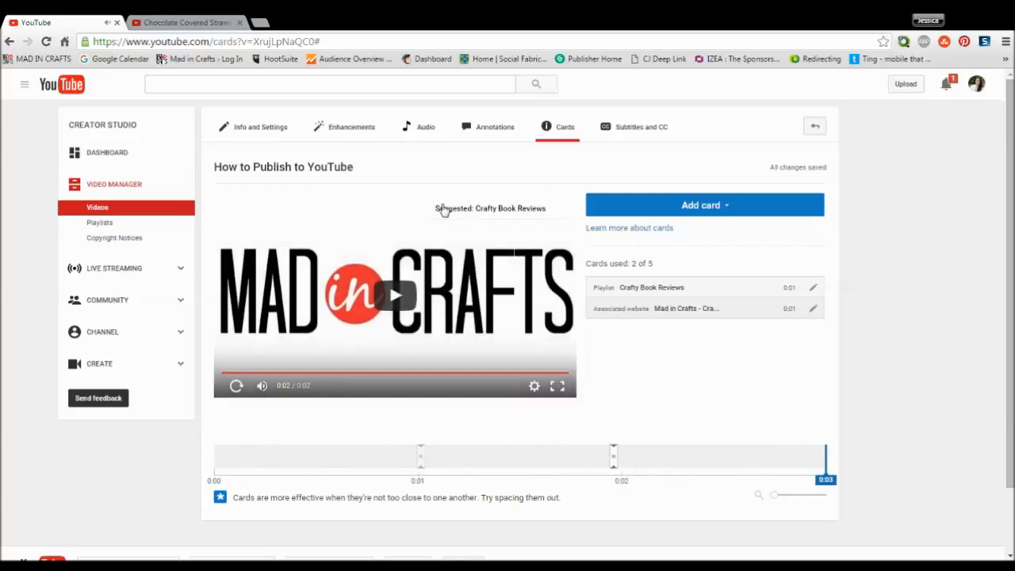
pyautogui.click(563, 212)
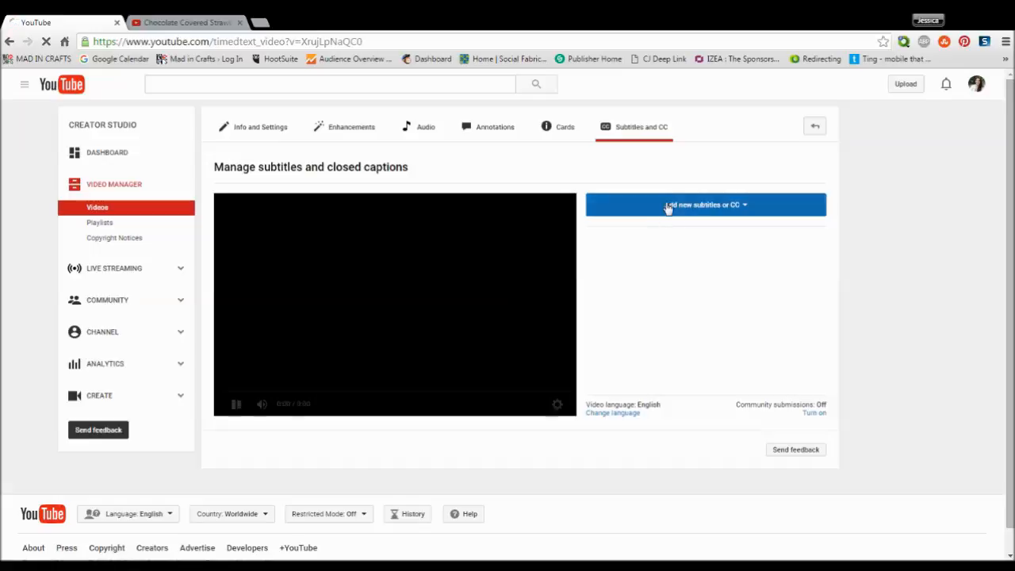
# Choose English for new subtitles on the video and review the methods for adding them
pyautogui.click(667, 206)
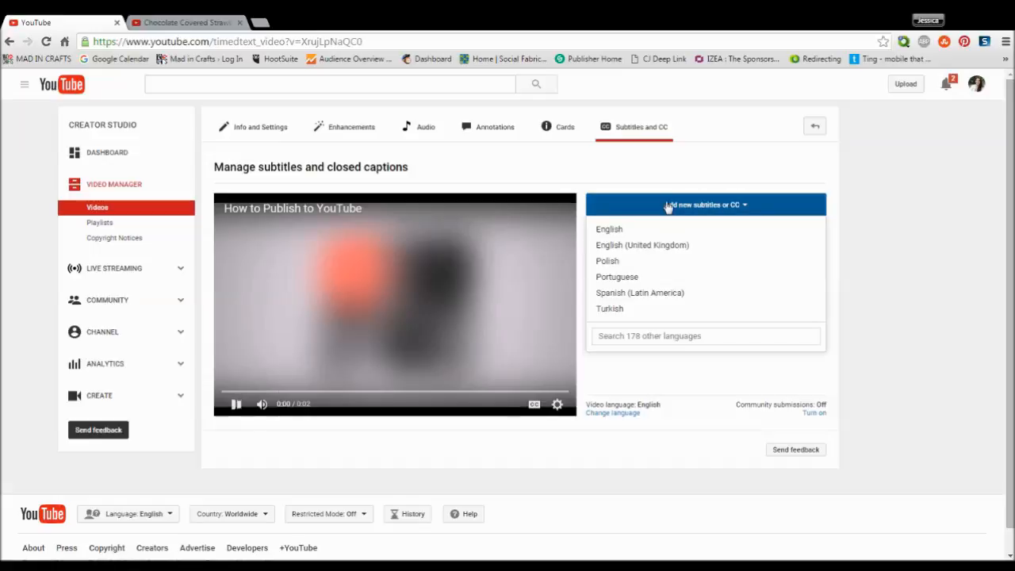
pyautogui.click(627, 230)
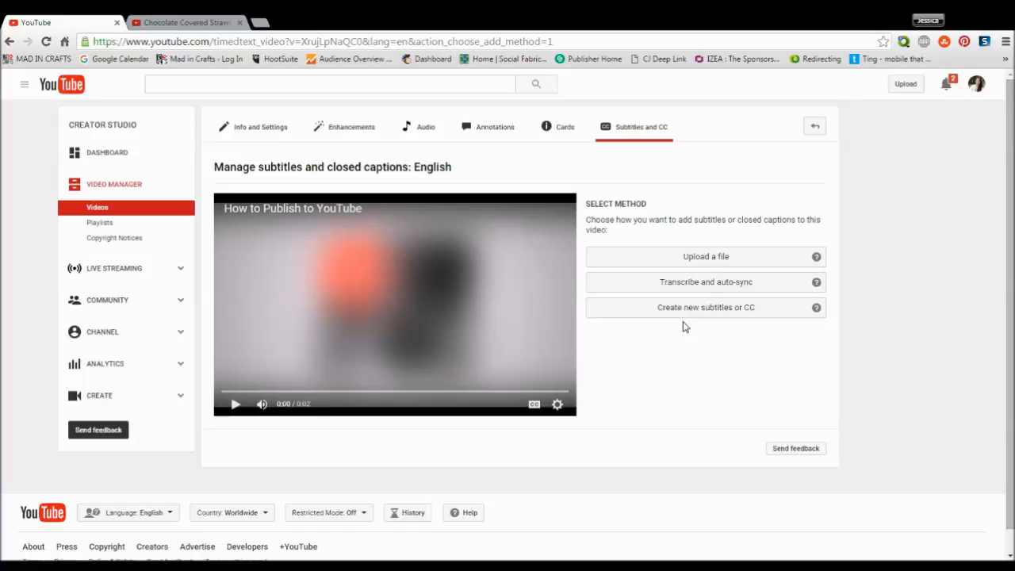
# Open the video's watch page and examine its share, embed and email options and the full description
pyautogui.click(253, 126)
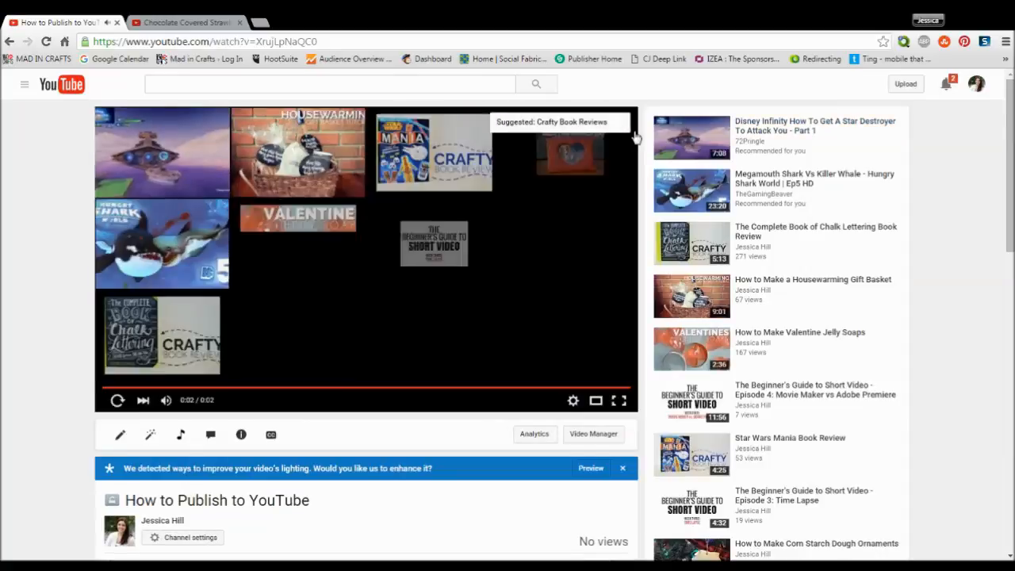
pyautogui.scroll(-3, 170, 356)
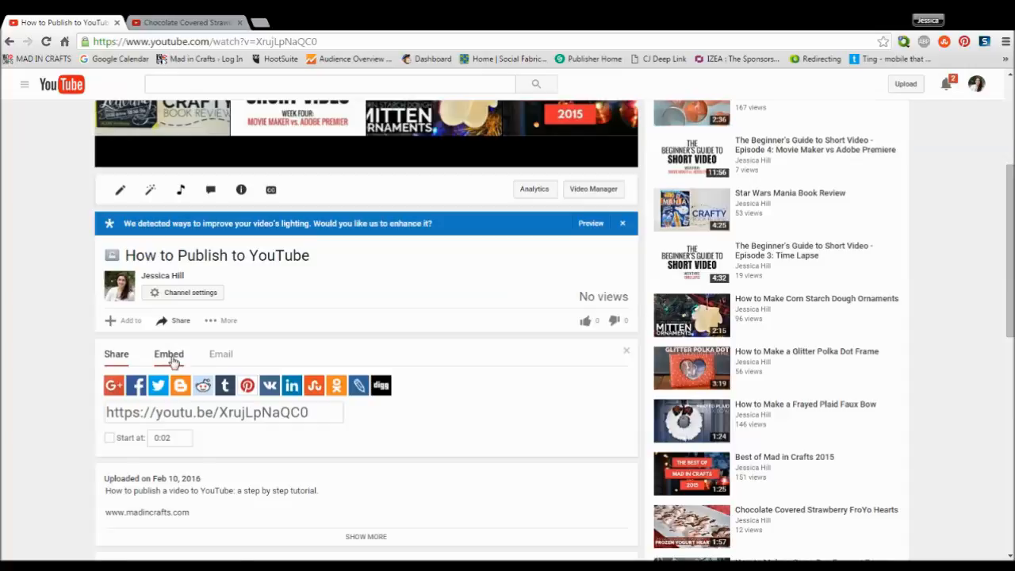
pyautogui.click(169, 354)
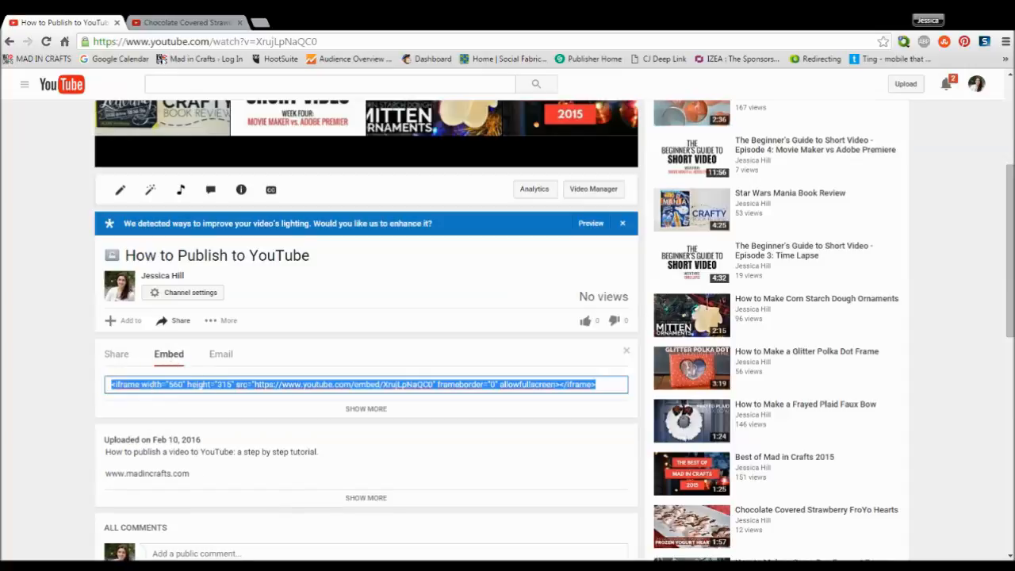
pyautogui.click(116, 354)
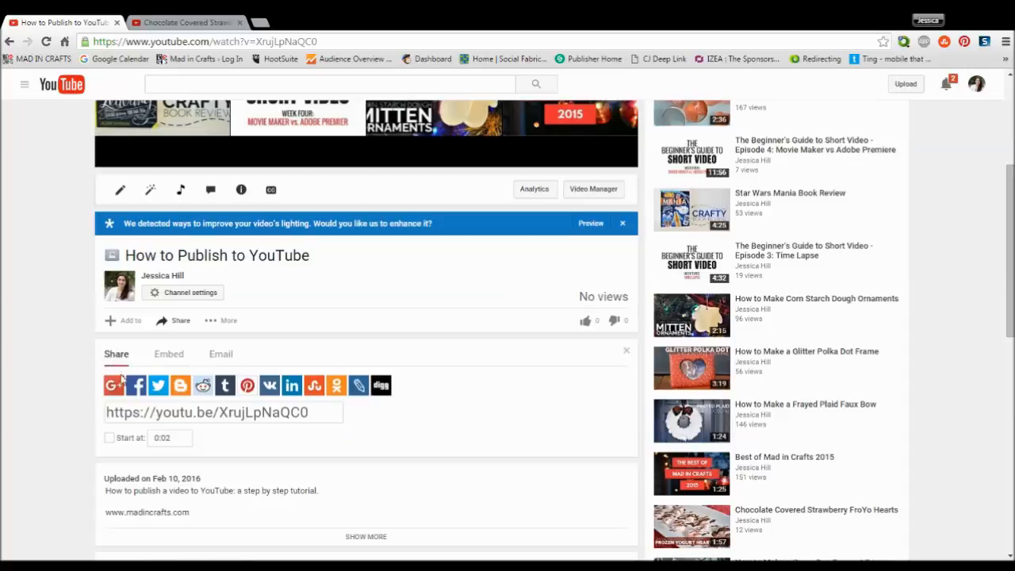
pyautogui.click(217, 357)
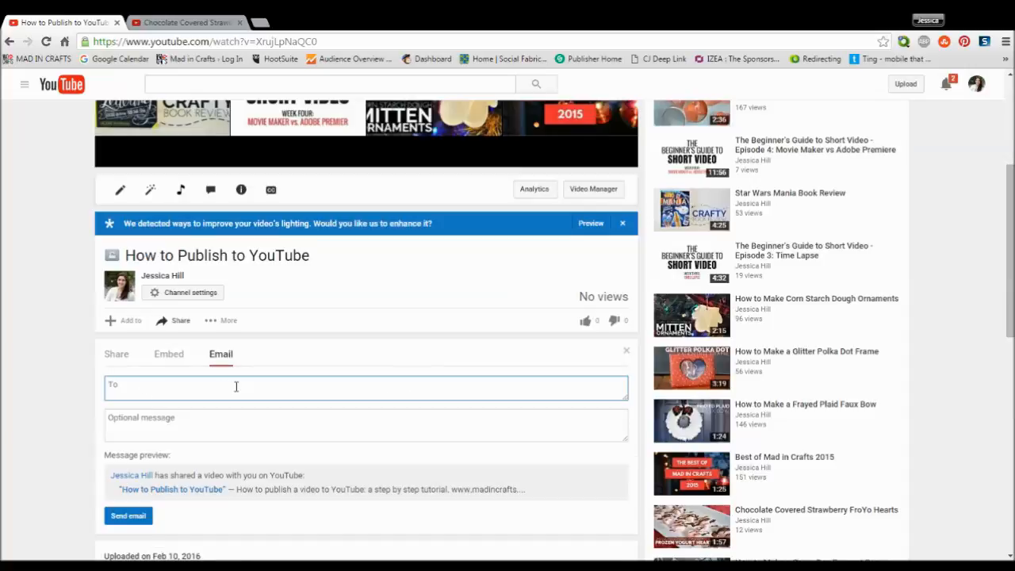
pyautogui.click(626, 351)
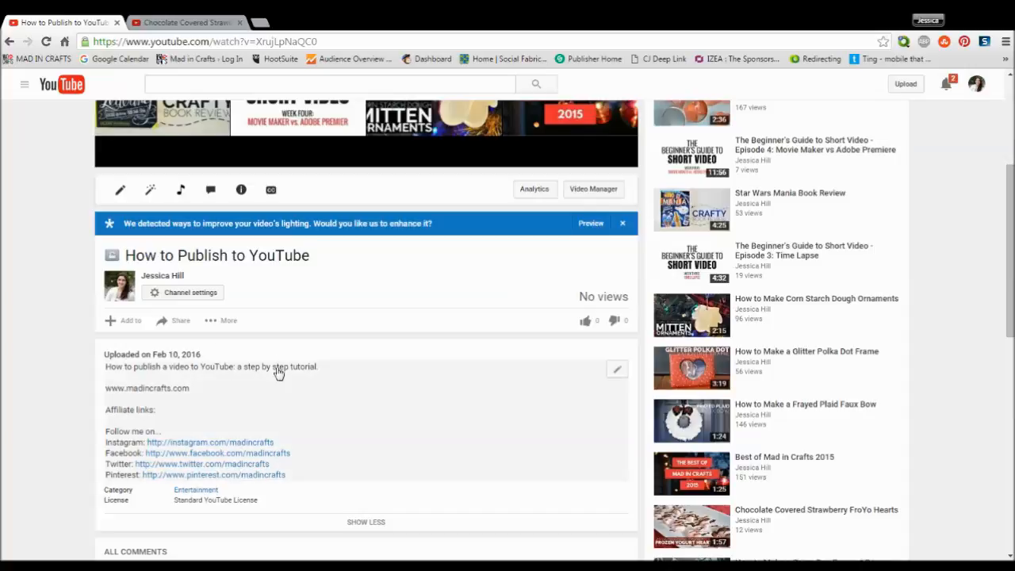
pyautogui.moveTo(1010, 297); pyautogui.dragTo(1009, 182)
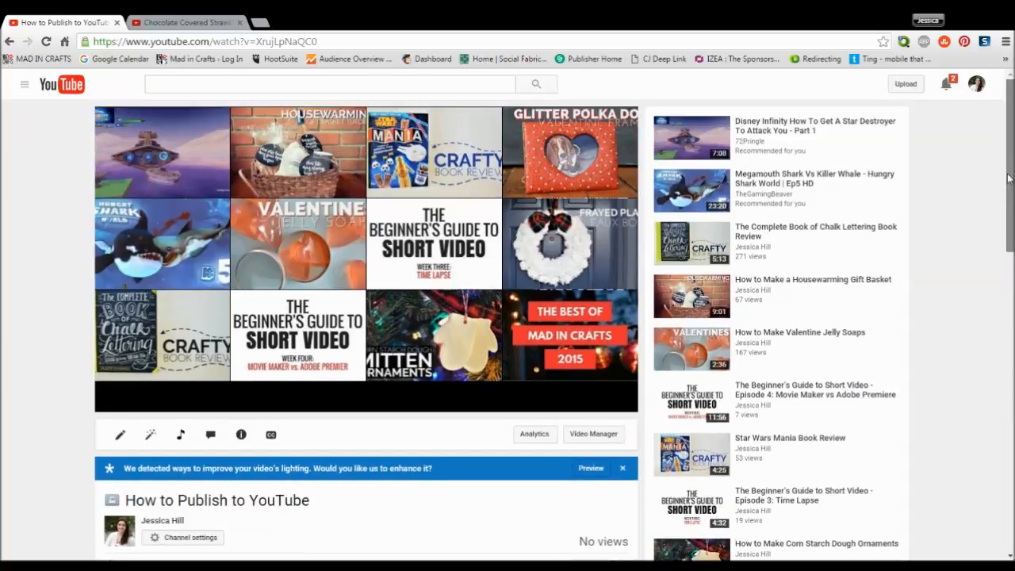